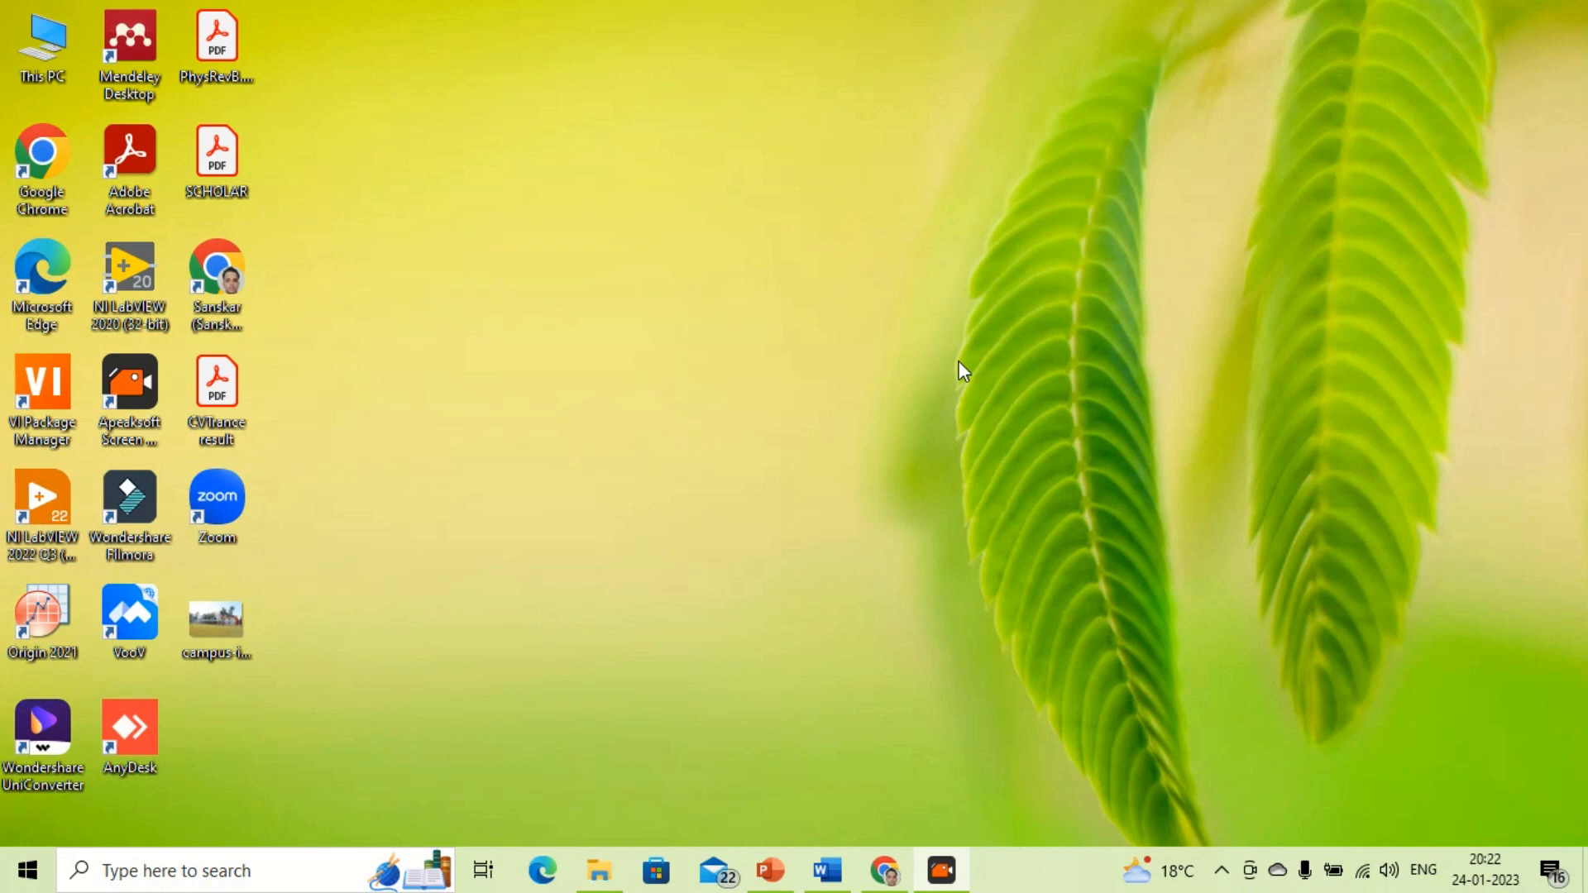
# Step: Switch to Chrome, search the web for "seebeck coefficient" and open the Wikipedia article on it
pyautogui.click(884, 870)
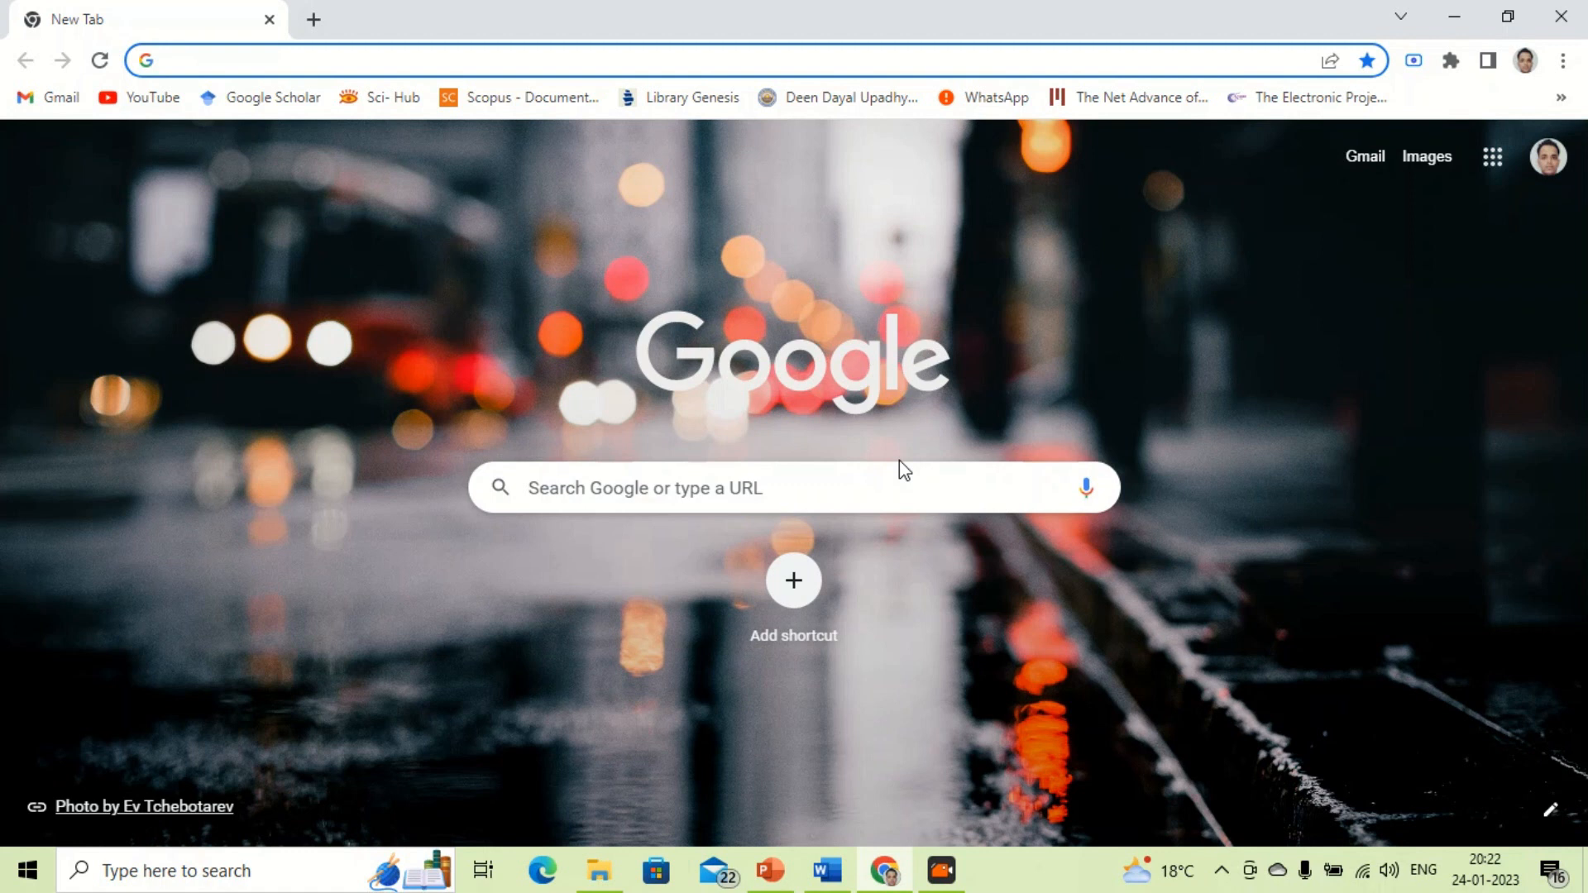
pyautogui.write('Se')
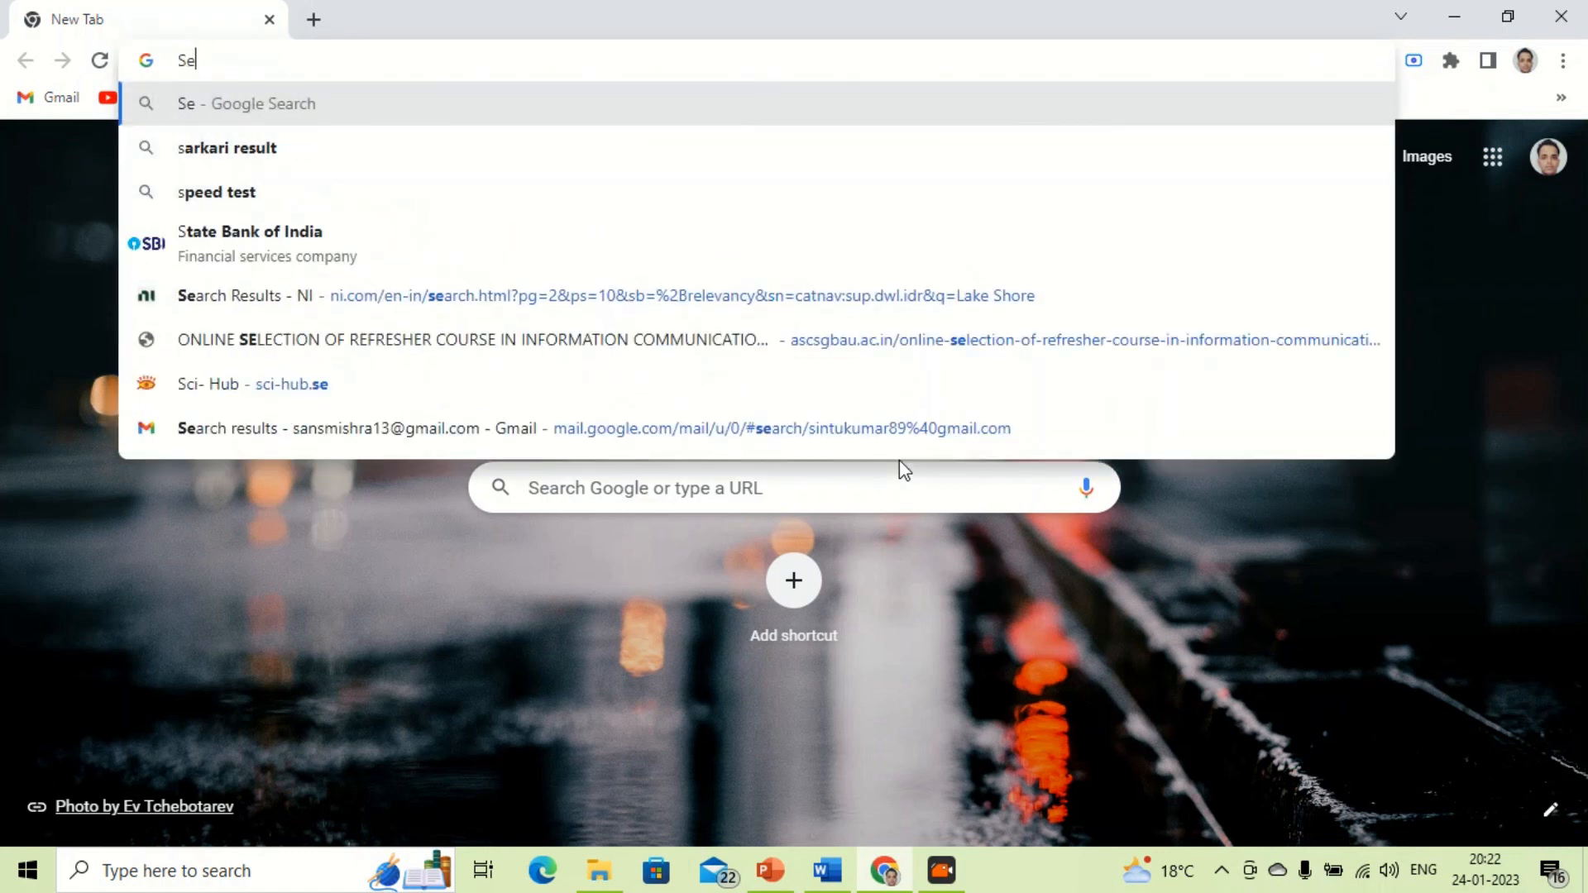
pyautogui.write('ebeck')
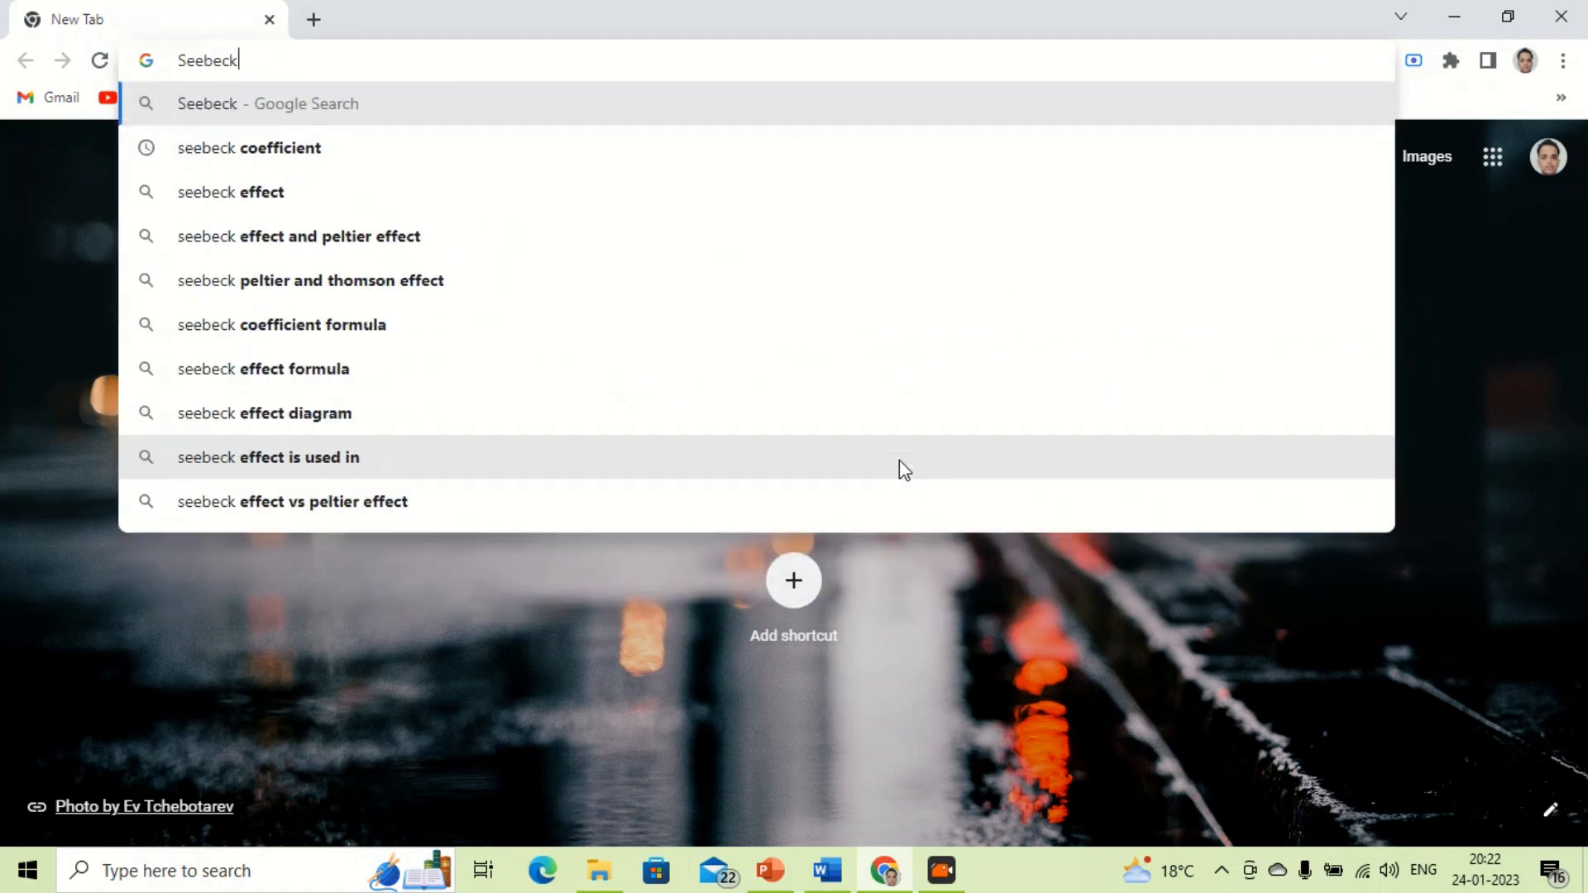
pyautogui.press('Down')
pyautogui.press('Return')
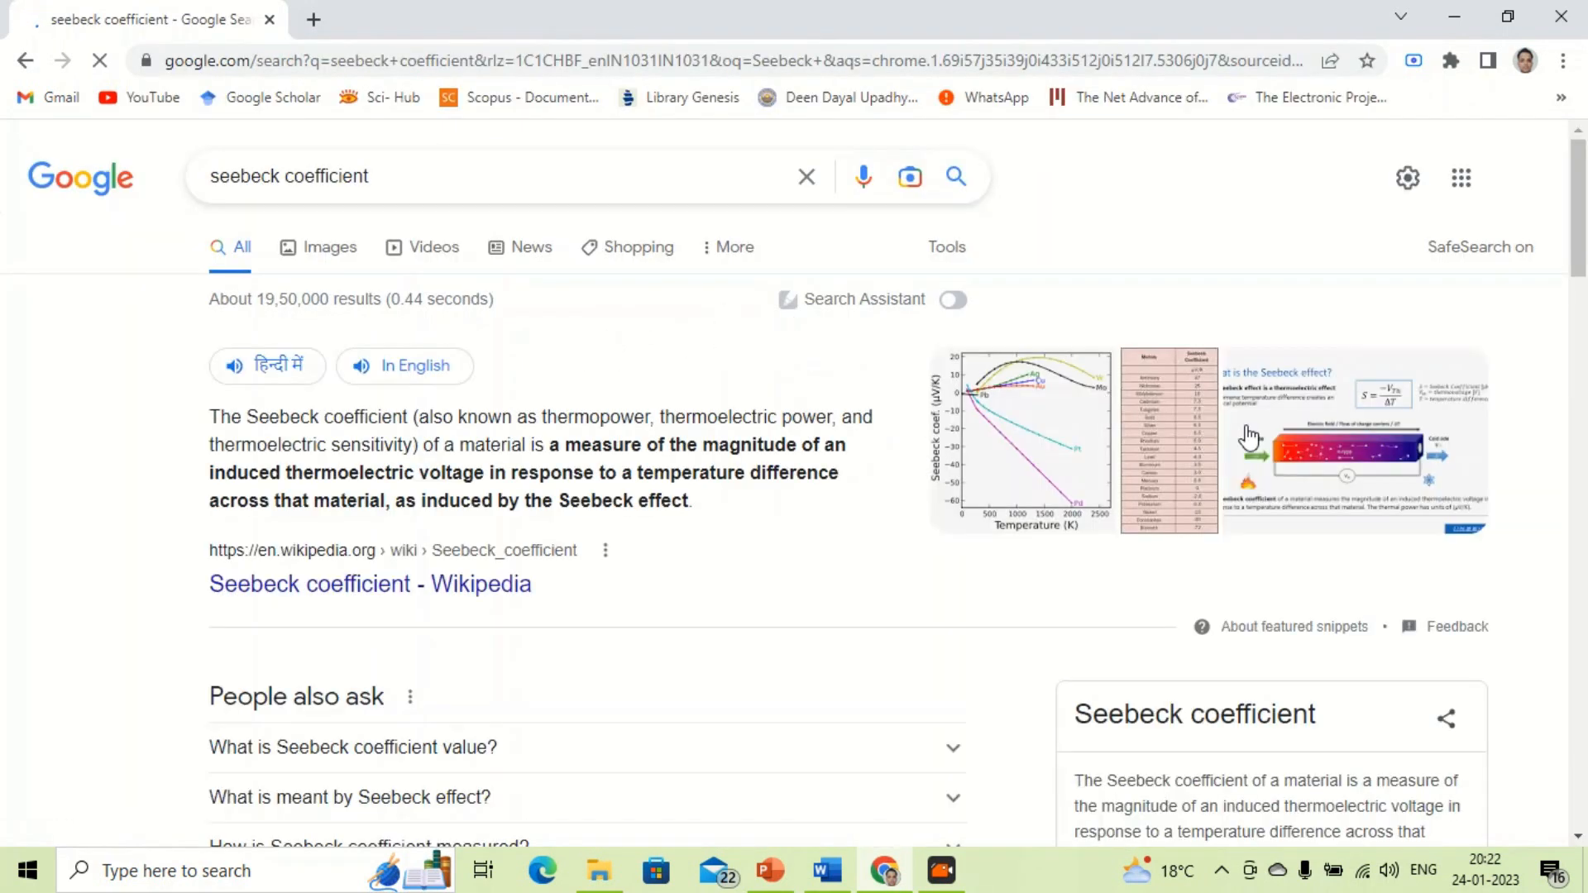
pyautogui.click(472, 592)
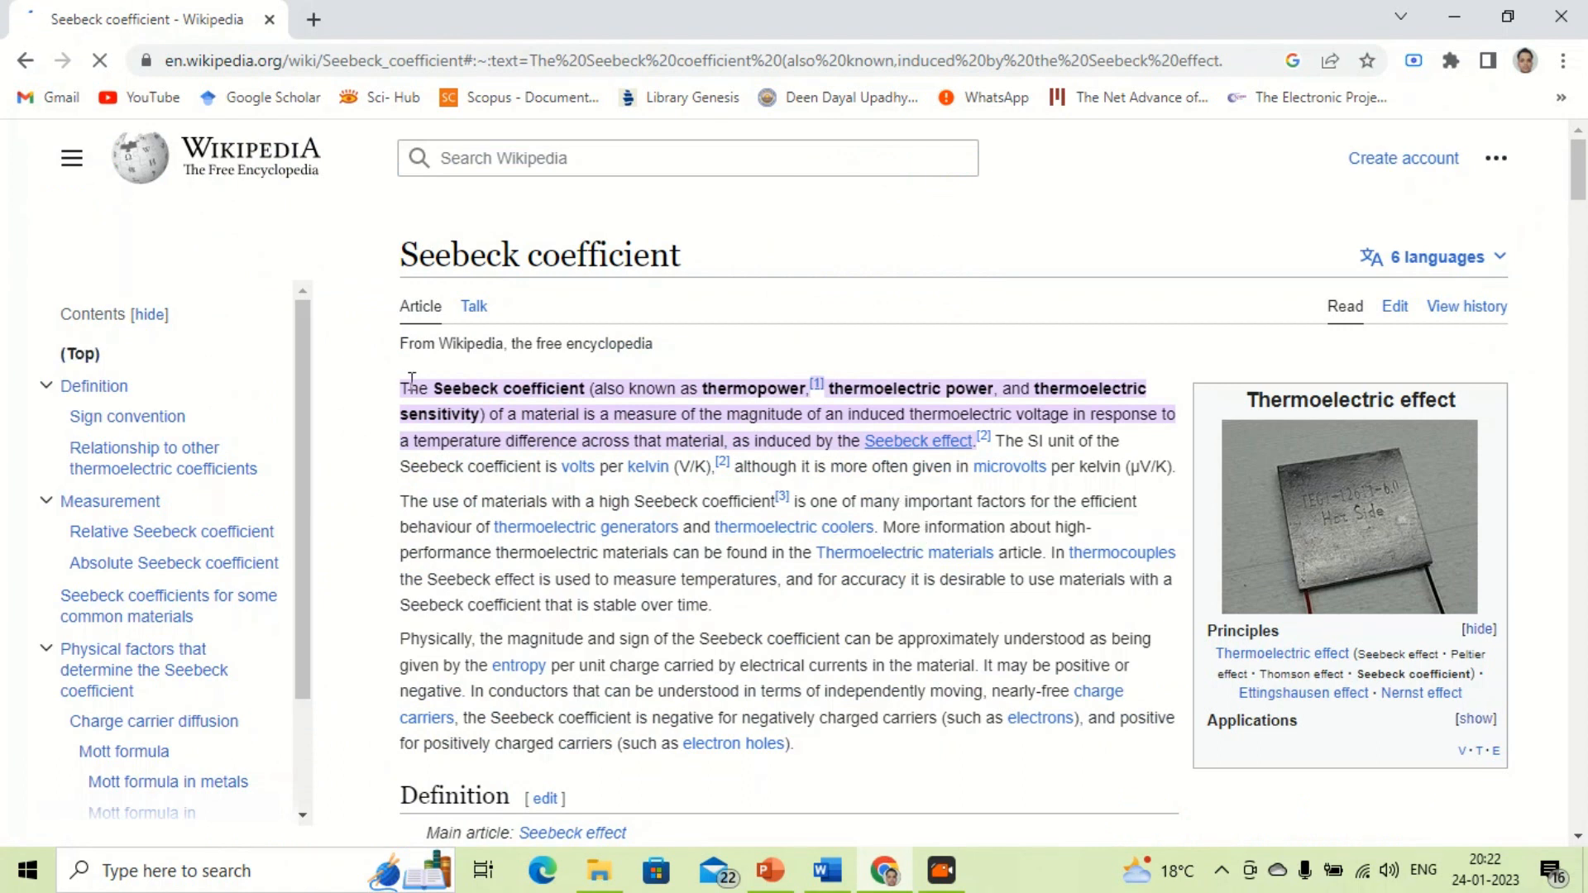
# Step: Examine the Seebeck coefficient's introductory definition and its defining formula in the Wikipedia article, highlighting each while reading
pyautogui.moveTo(401, 382)
pyautogui.mouseDown()
pyautogui.moveTo(718, 447)
pyautogui.moveTo(997, 442)
pyautogui.mouseUp()
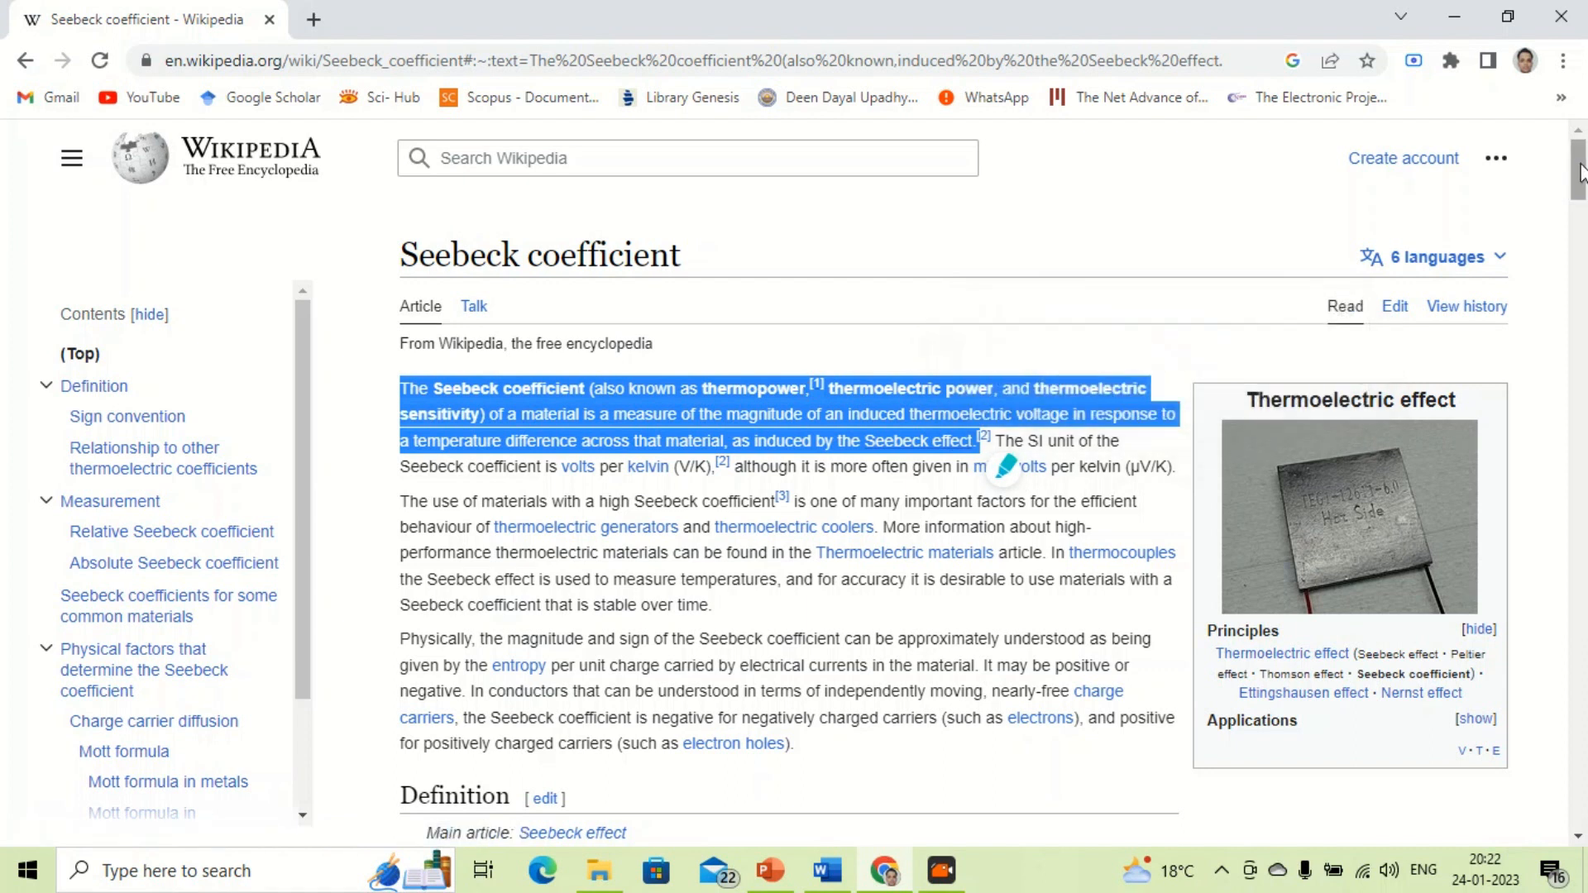
pyautogui.moveTo(1579, 172); pyautogui.dragTo(1579, 213)
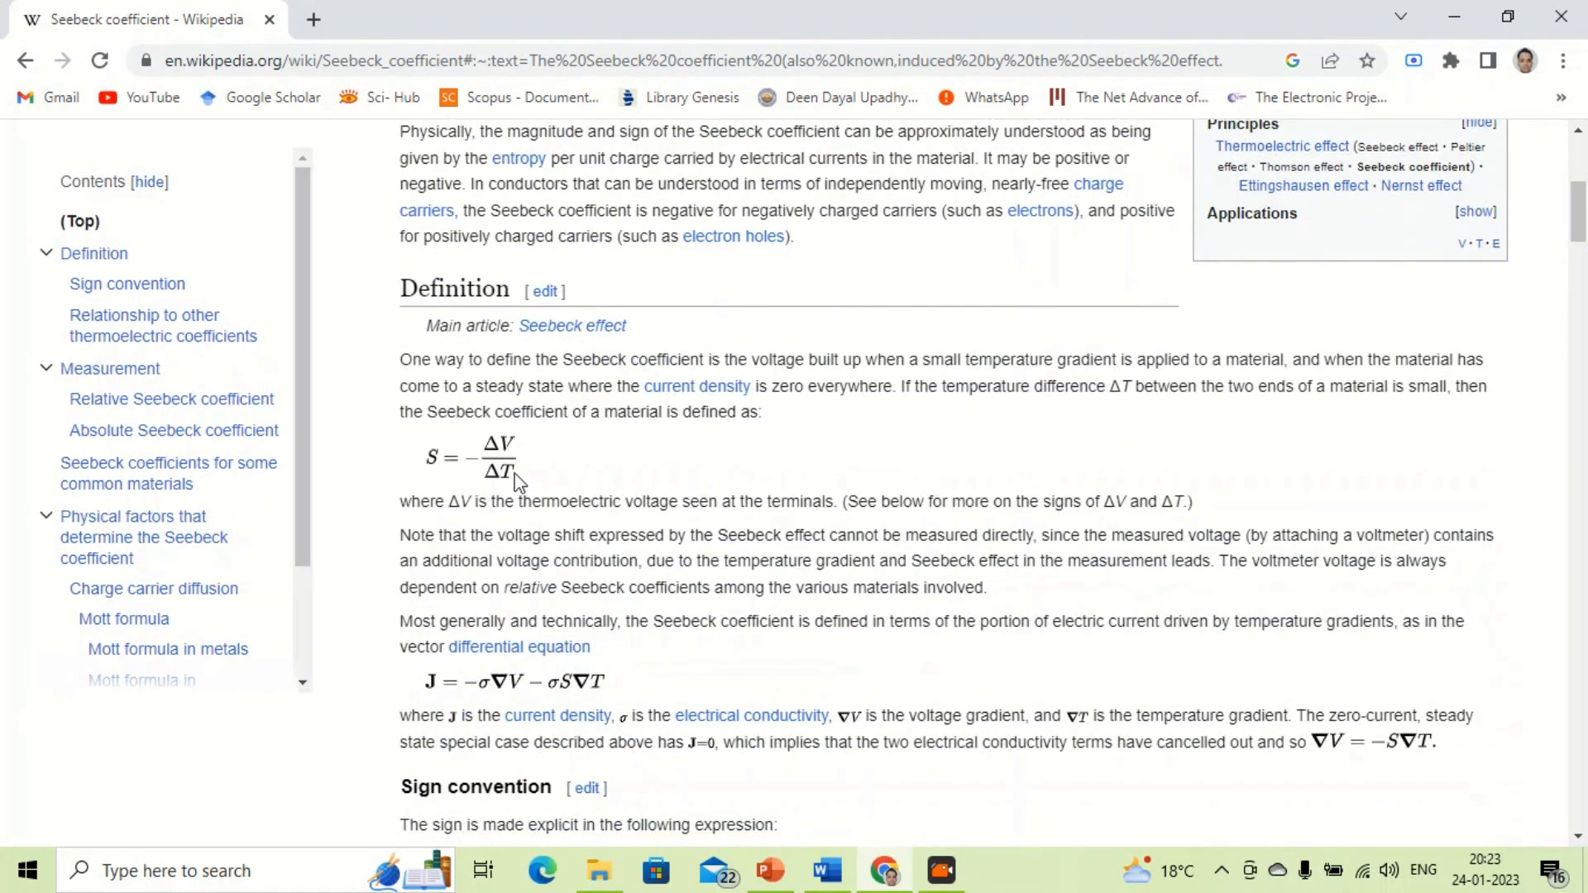
pyautogui.moveTo(497, 465); pyautogui.dragTo(404, 461)
pyautogui.click(609, 448)
# Step: Switch to the blank Word document and write the title "Seebeck Coefficient Measurement"
pyautogui.click(825, 875)
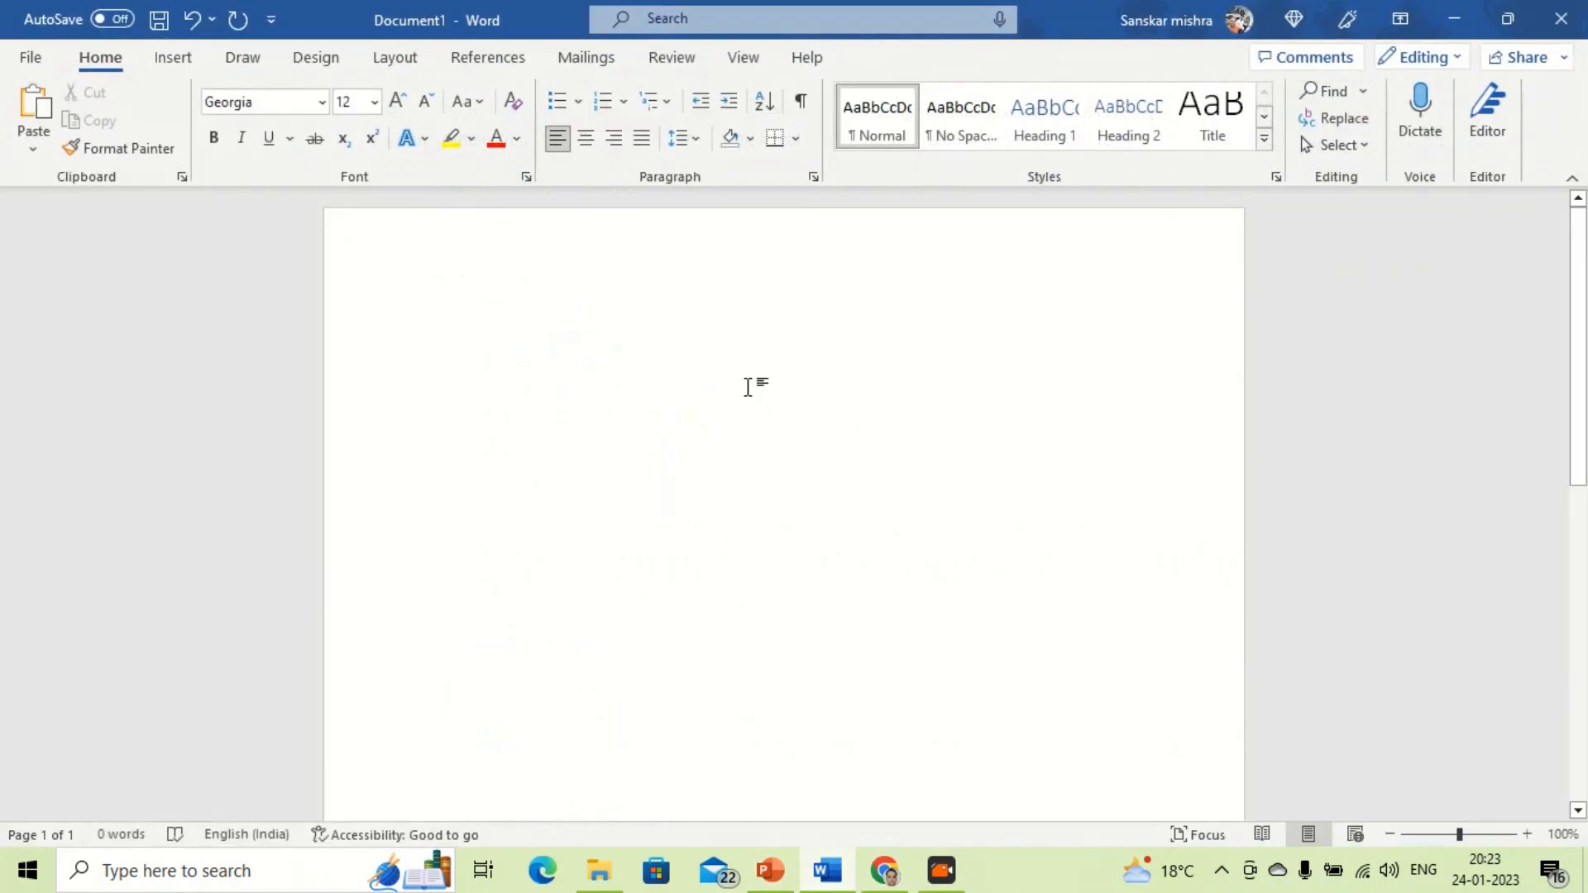
pyautogui.write('Seeb')
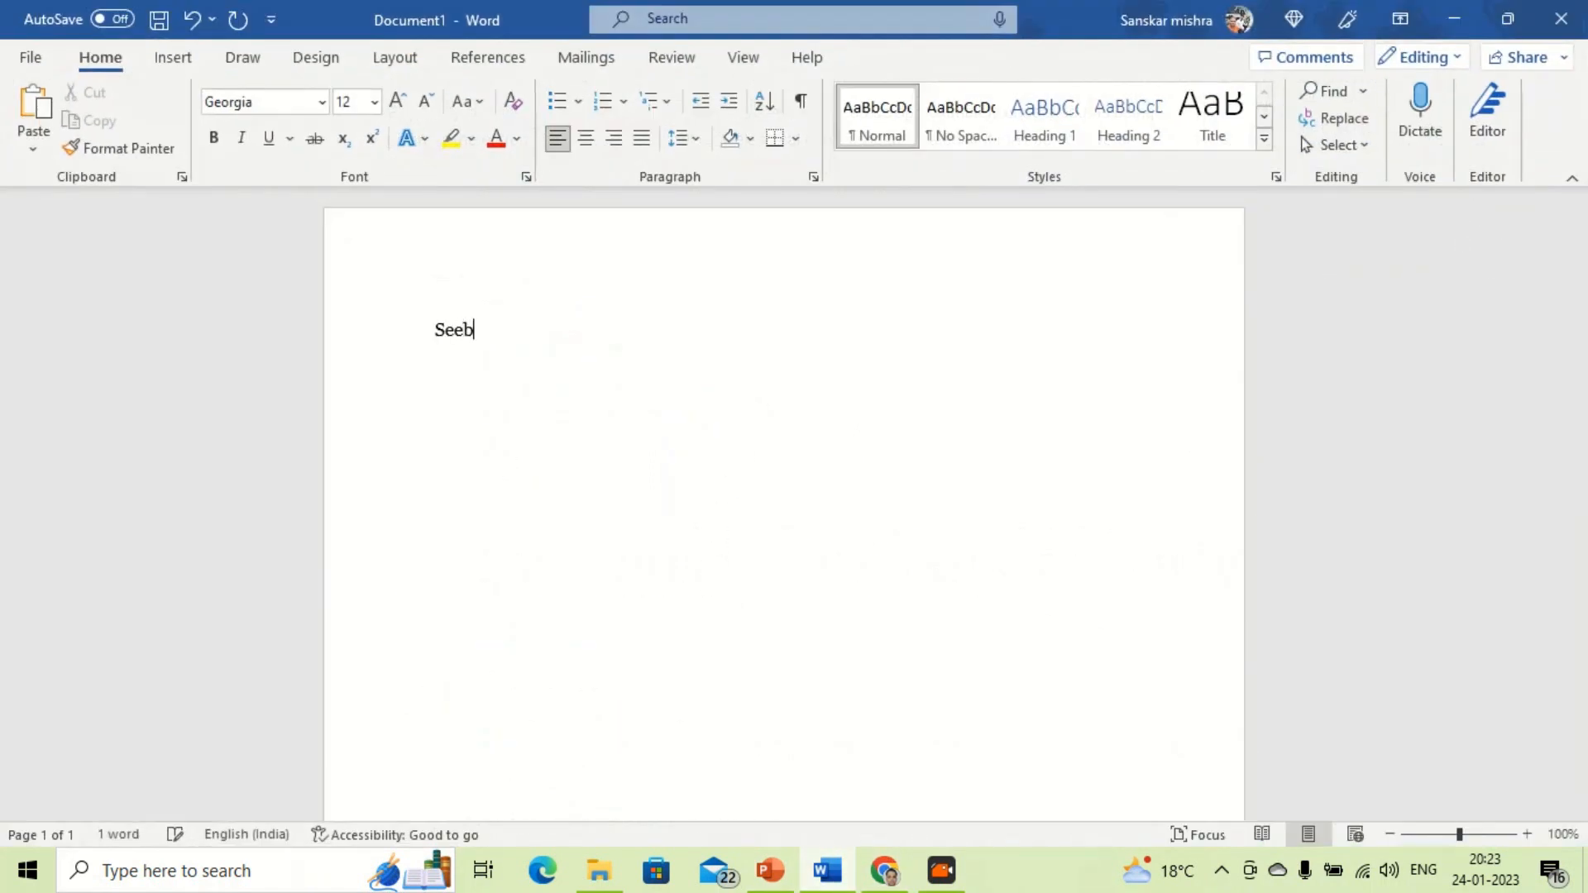
pyautogui.write('eck Coefficeent')
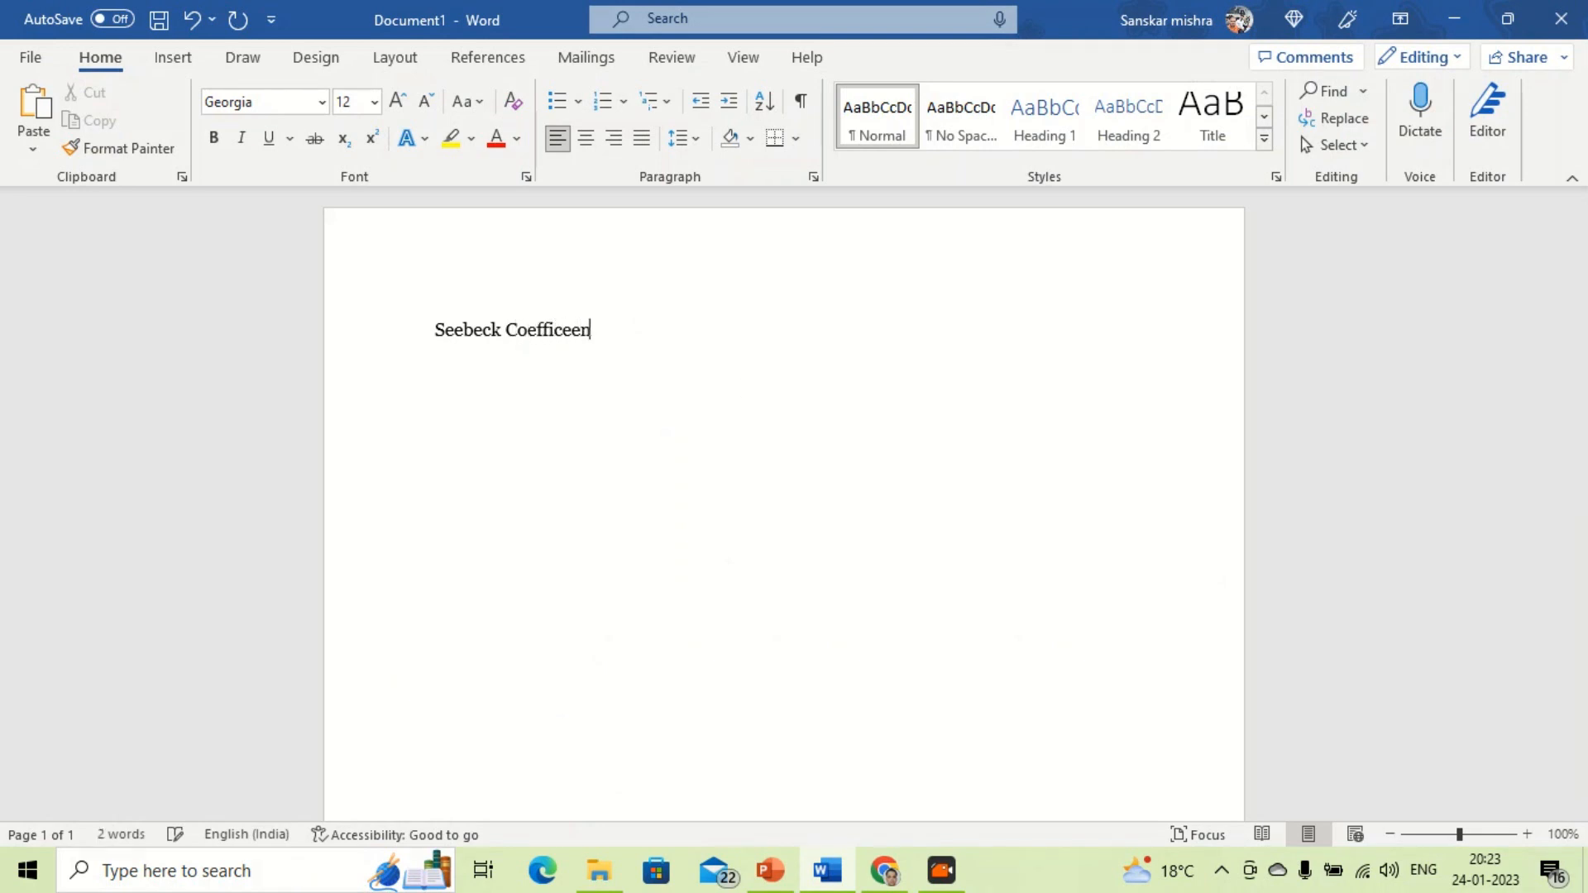
pyautogui.press('BackSpace')
pyautogui.press('BackSpace')
pyautogui.press('BackSpace')
pyautogui.press('BackSpace')
pyautogui.press('BackSpace')
pyautogui.write('ient Measuremeeent')
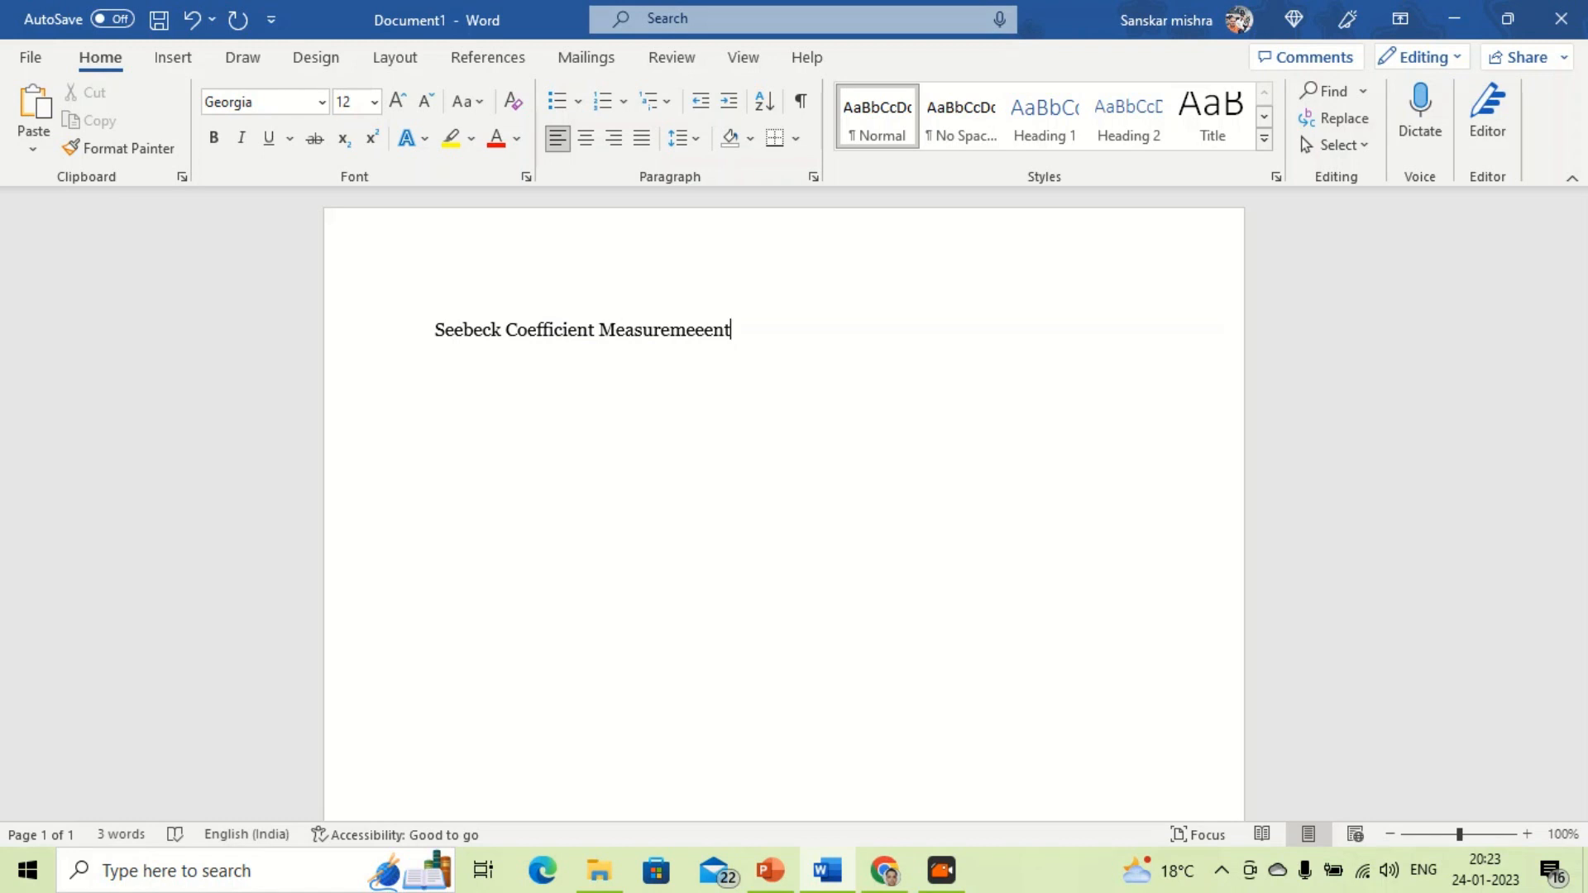
pyautogui.press('BackSpace')
pyautogui.press('BackSpace')
pyautogui.press('BackSpace')
pyautogui.press('BackSpace')
pyautogui.press('BackSpace')
pyautogui.write('ent')
# Step: Underline and centre the title "Seebeck Coefficient Measurement" and increase its font size to 18
pyautogui.hotkey('ctrl', 'a')
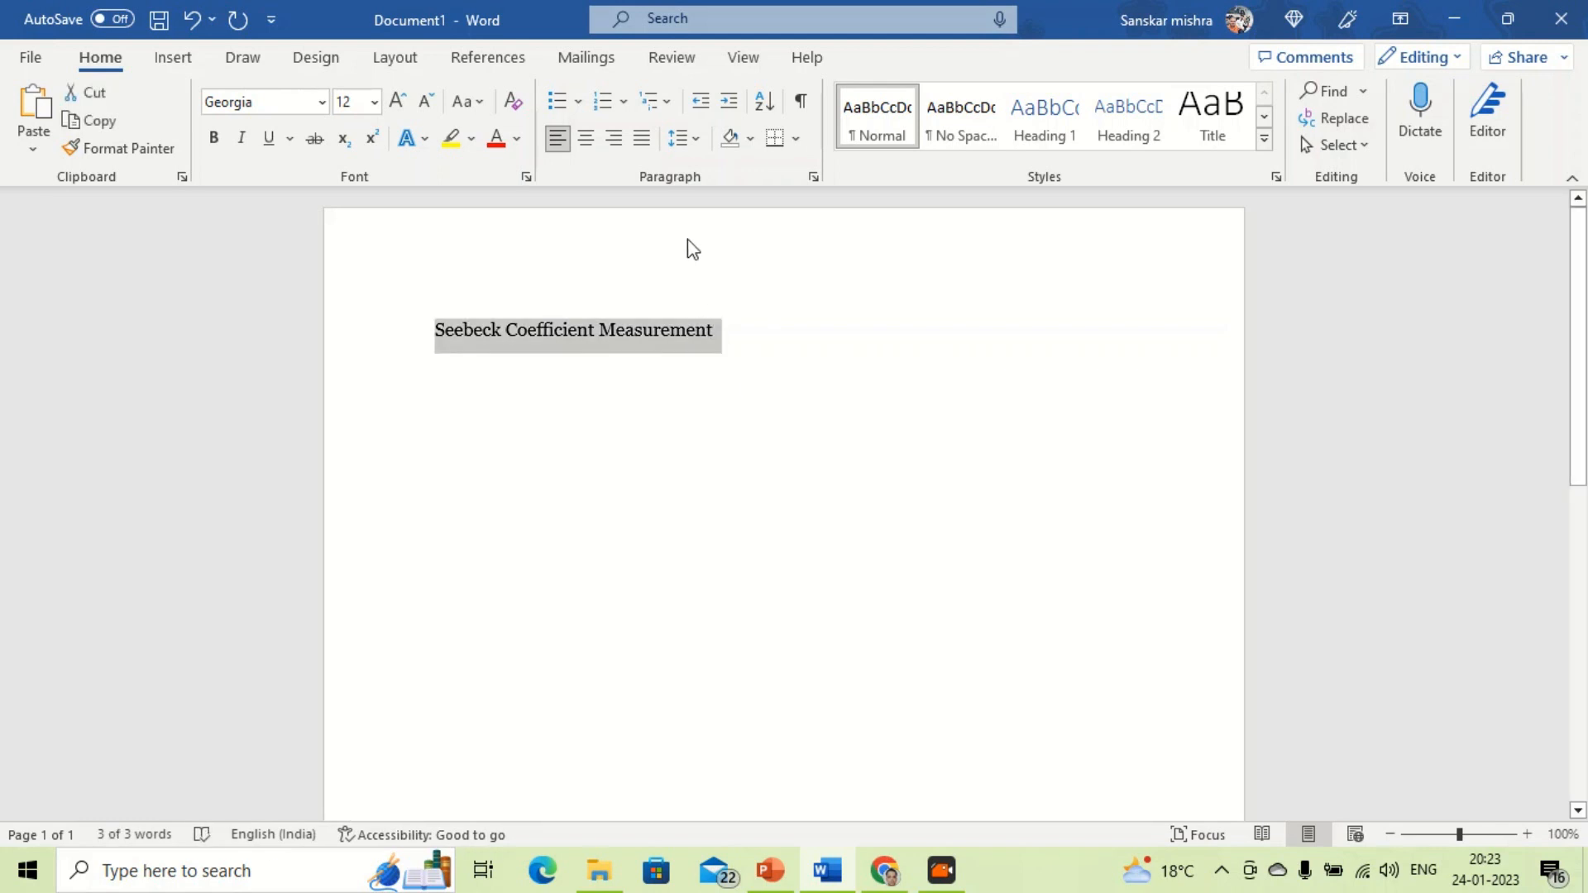
pyautogui.hotkey('ctrl', 'u')
pyautogui.hotkey('ctrl', 'e')
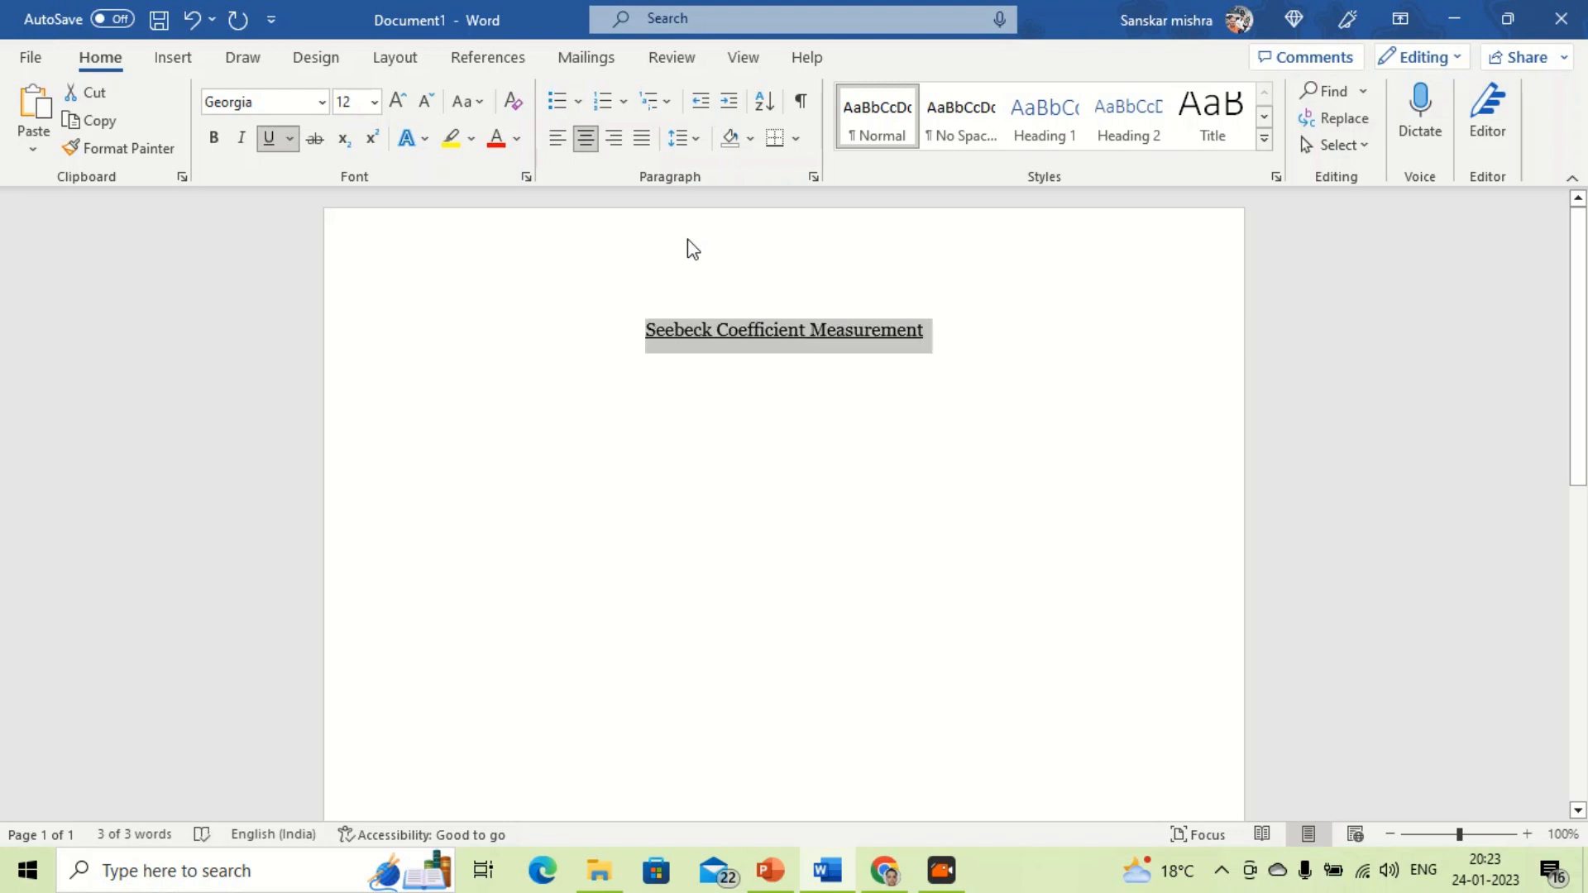
pyautogui.click(397, 101)
pyautogui.click(397, 101)
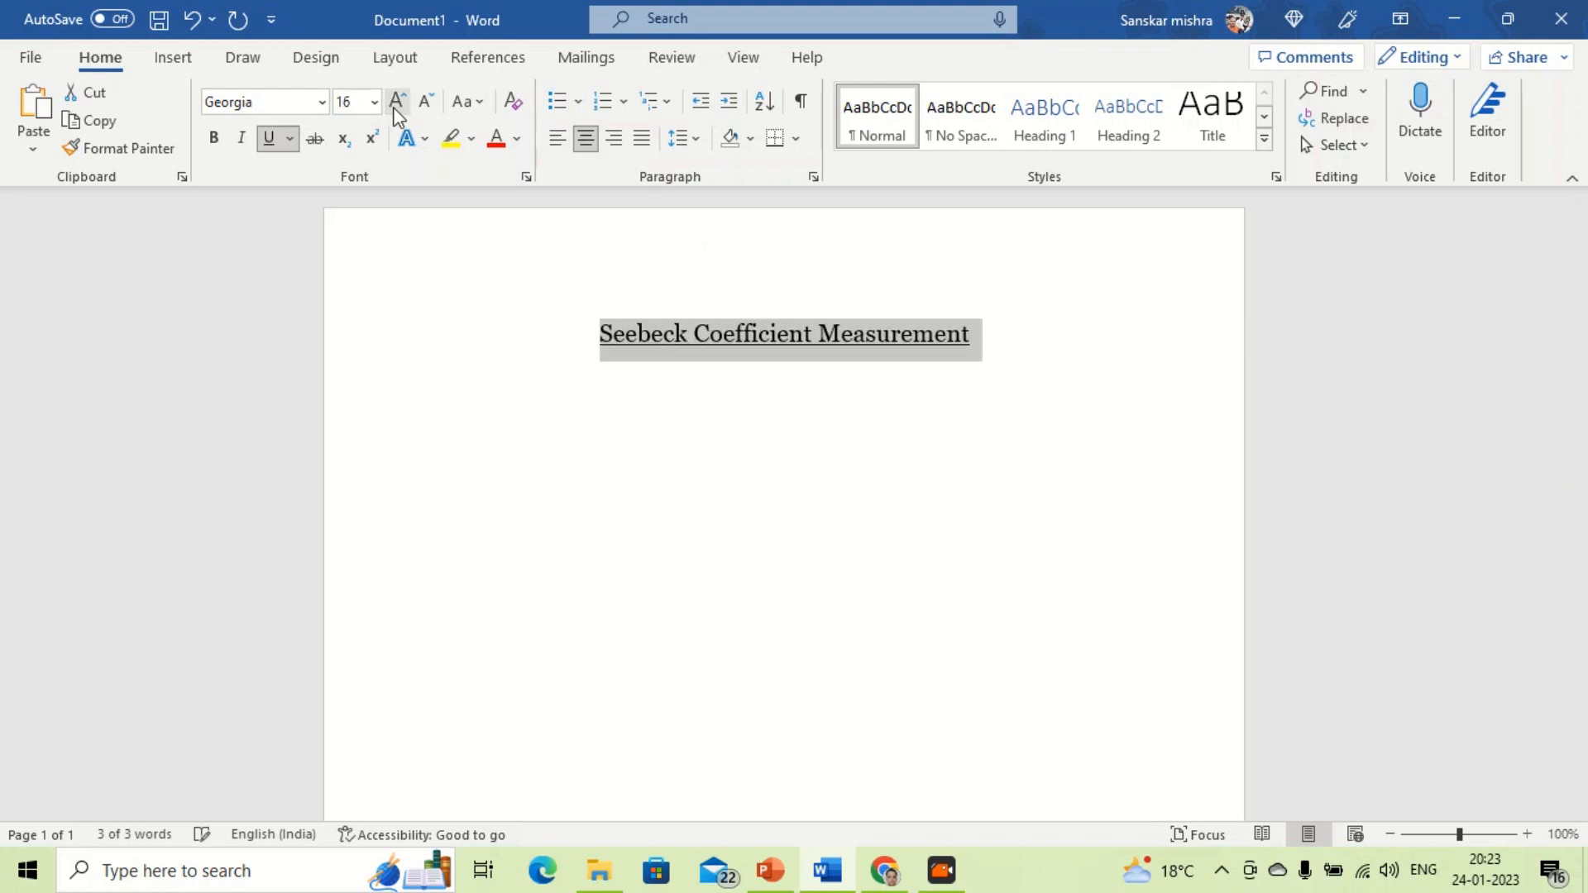
pyautogui.click(397, 101)
# Step: Start a new paragraph below the title with underlining off and justified alignment
pyautogui.click(1069, 338)
pyautogui.press('Return')
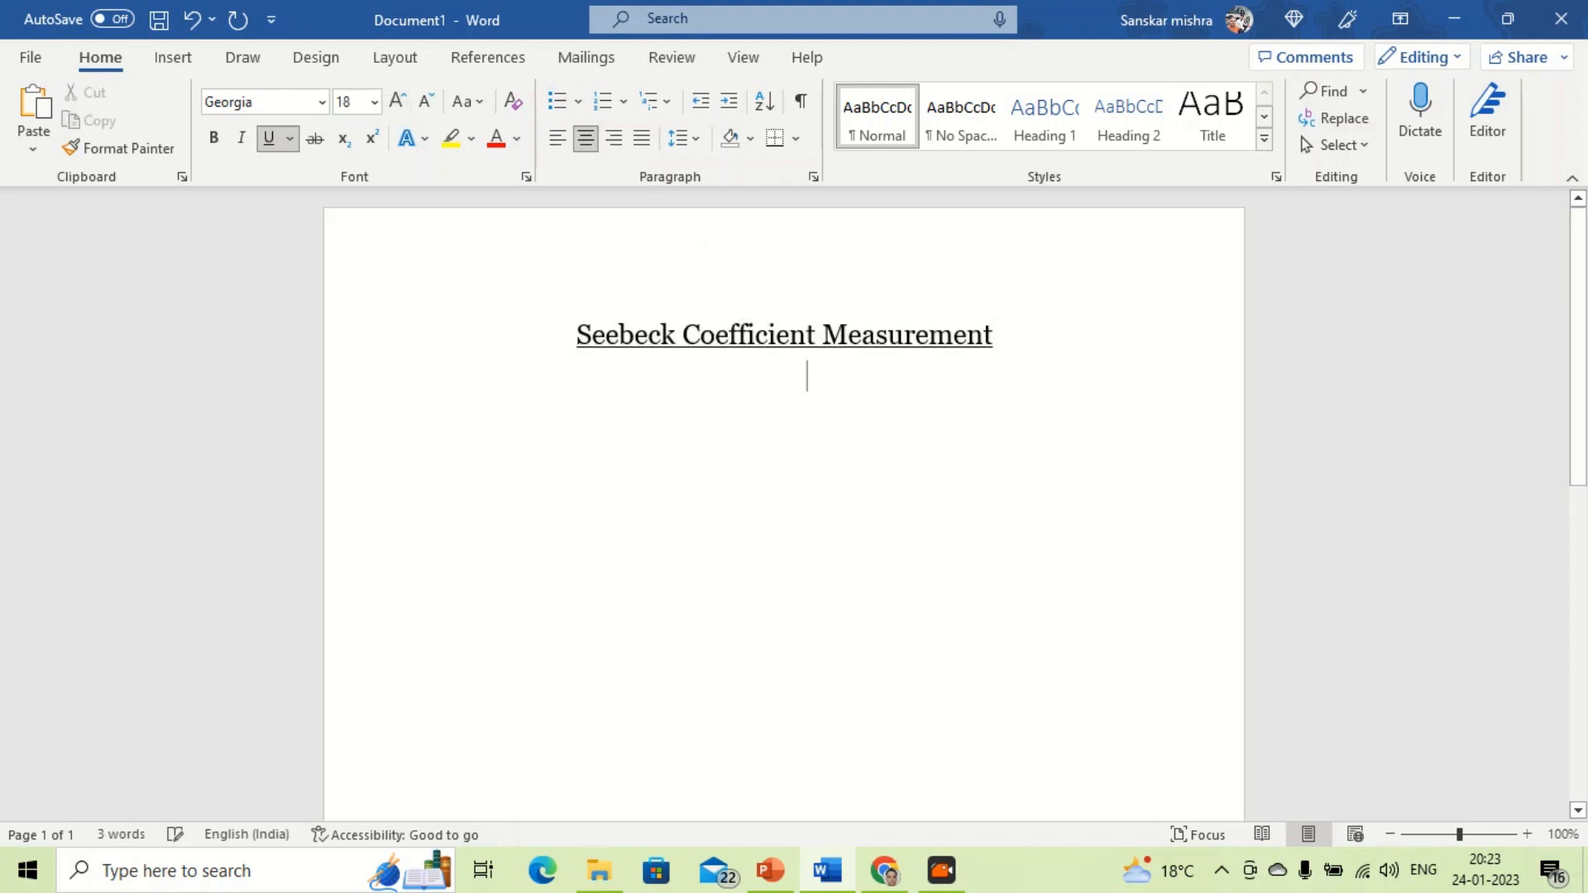
pyautogui.click(271, 139)
pyautogui.click(650, 143)
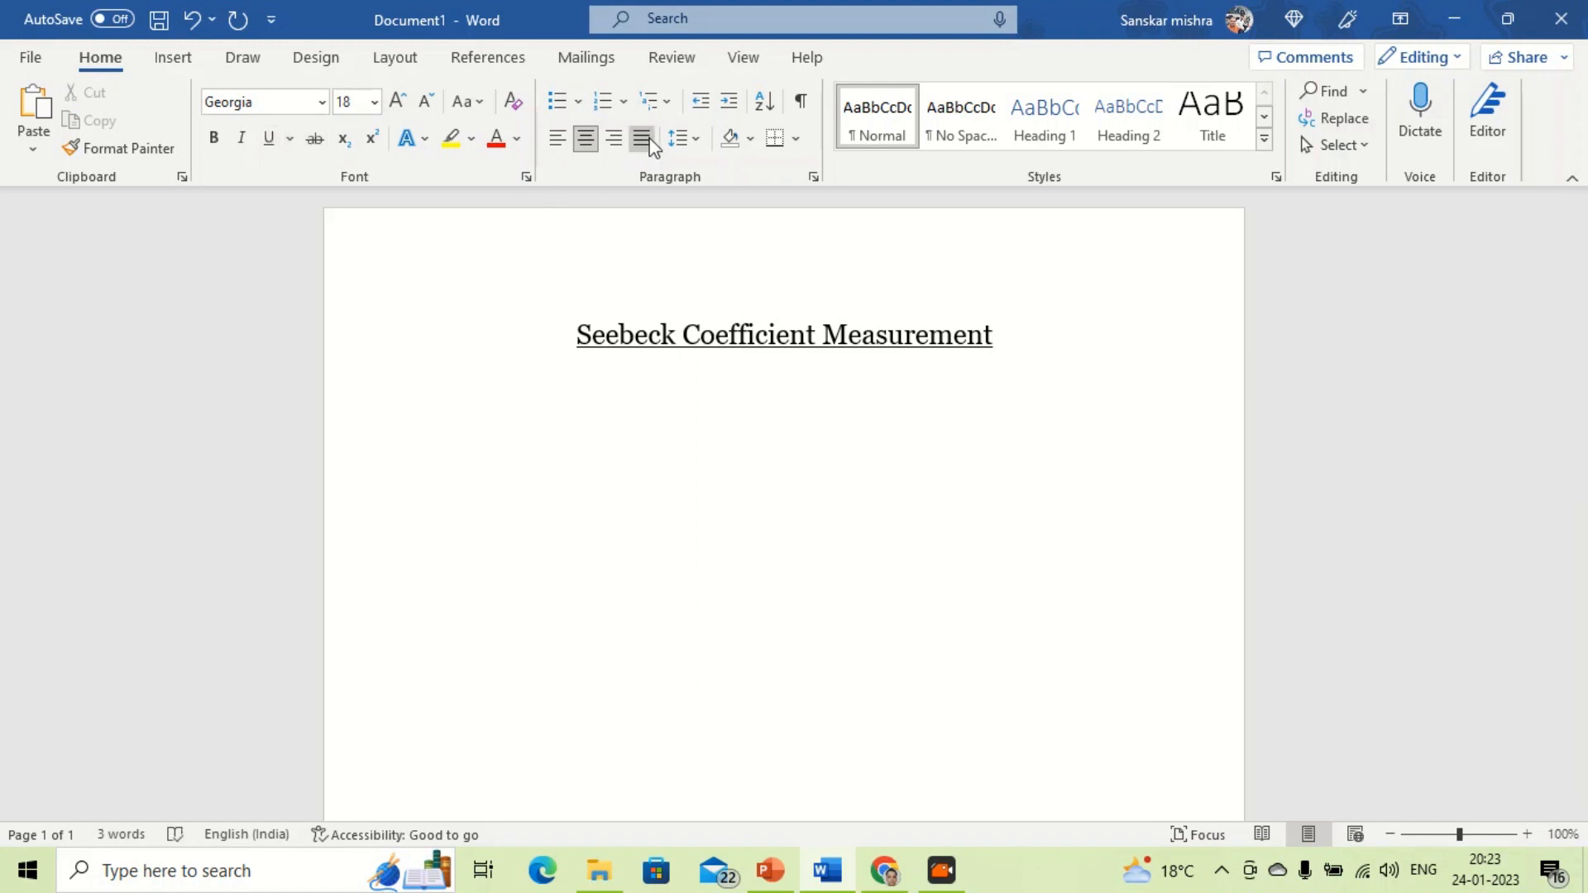
# Step: Start a numbered list whose first item reads "Sample of finite dimension ( 1"
pyautogui.write('1.')
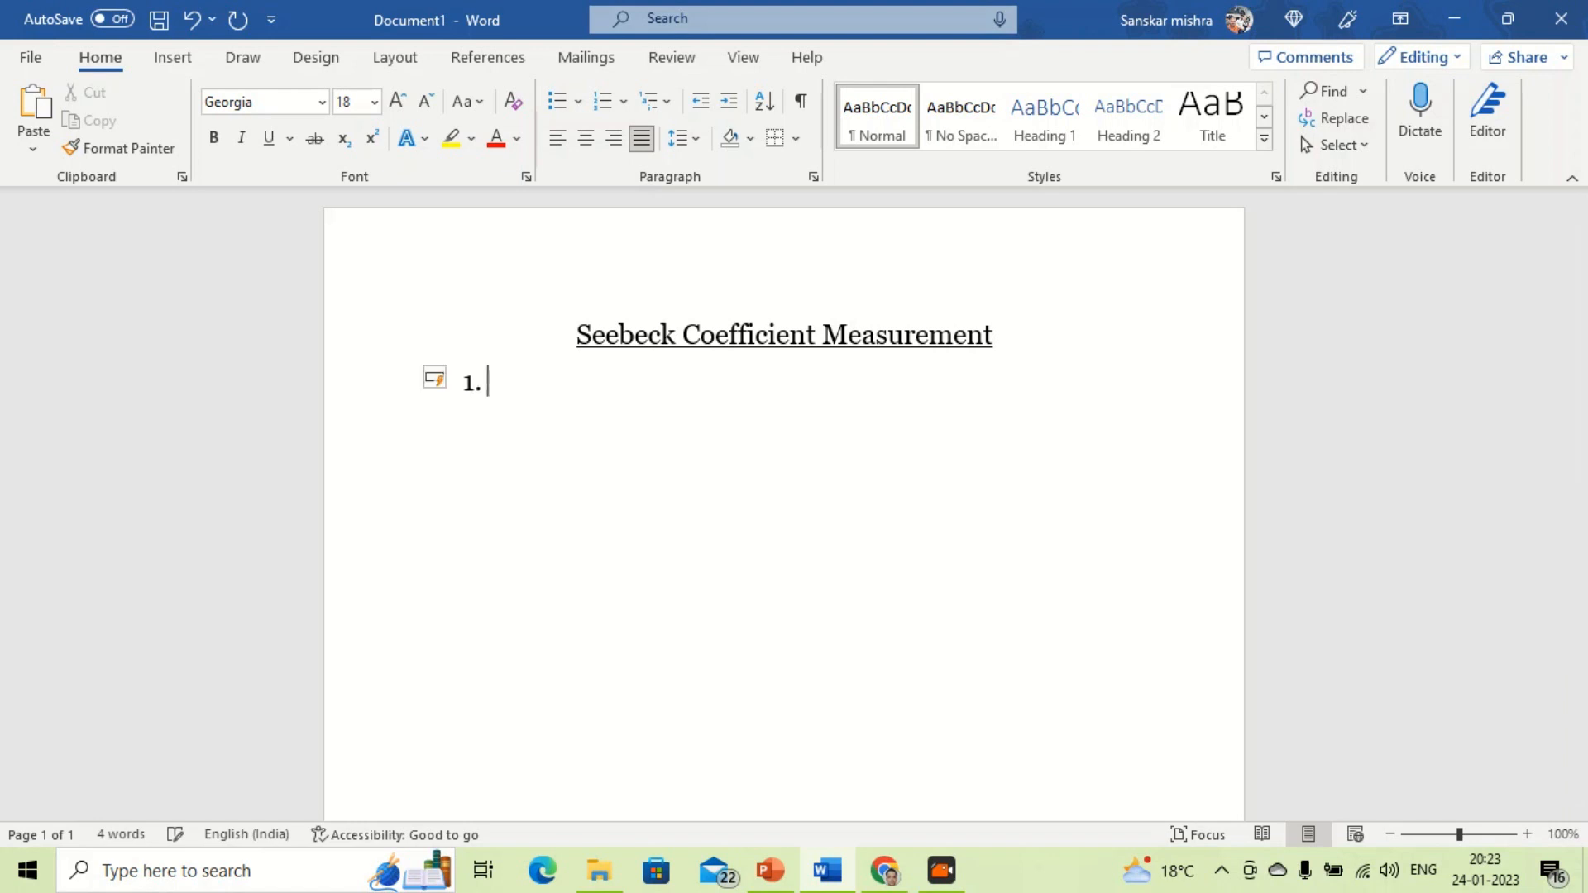
pyautogui.write(' Sample ')
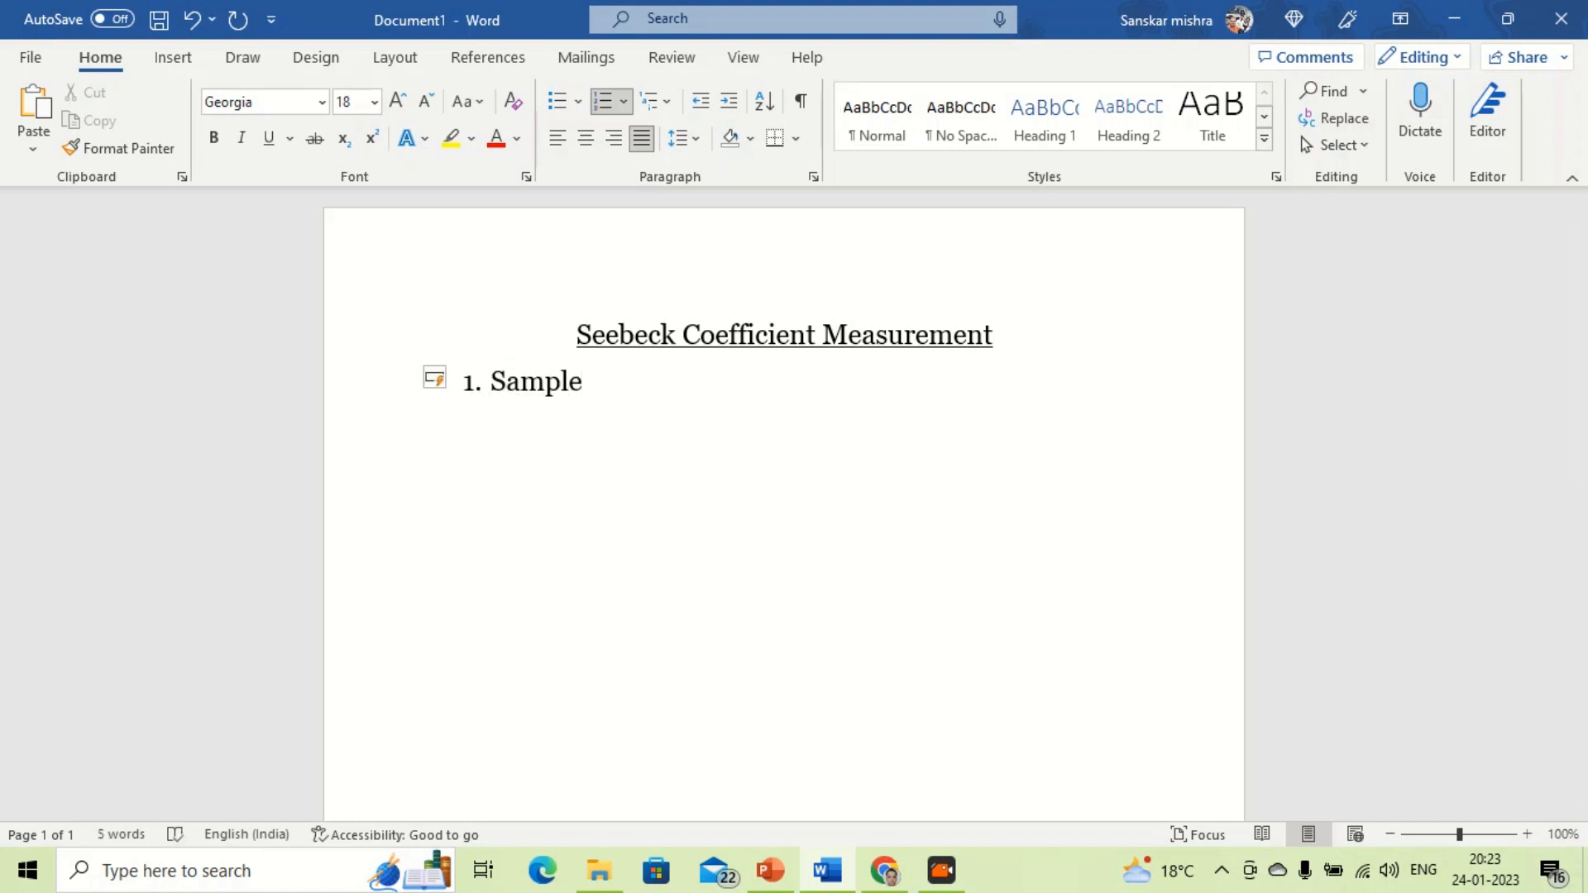
pyautogui.write('of Dinte')
pyautogui.press('BackSpace')
pyautogui.press('BackSpace')
pyautogui.press('BackSpace')
pyautogui.press('BackSpace')
pyautogui.press('BackSpace')
pyautogui.write('finet')
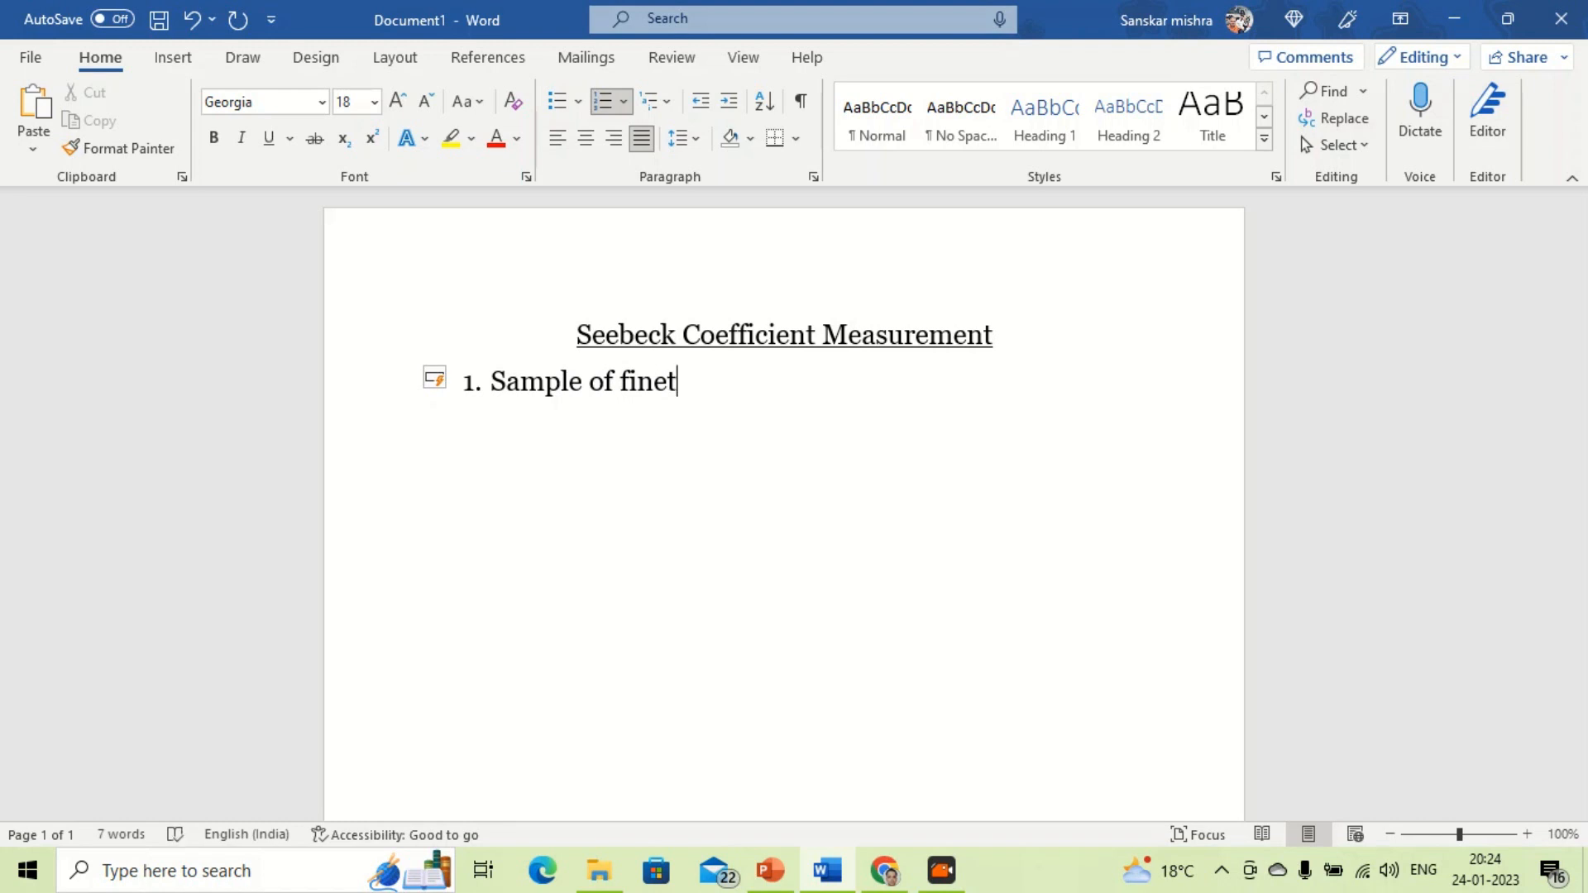
pyautogui.press('BackSpace')
pyautogui.press('BackSpace')
pyautogui.press('BackSpace')
pyautogui.write('nite dimen')
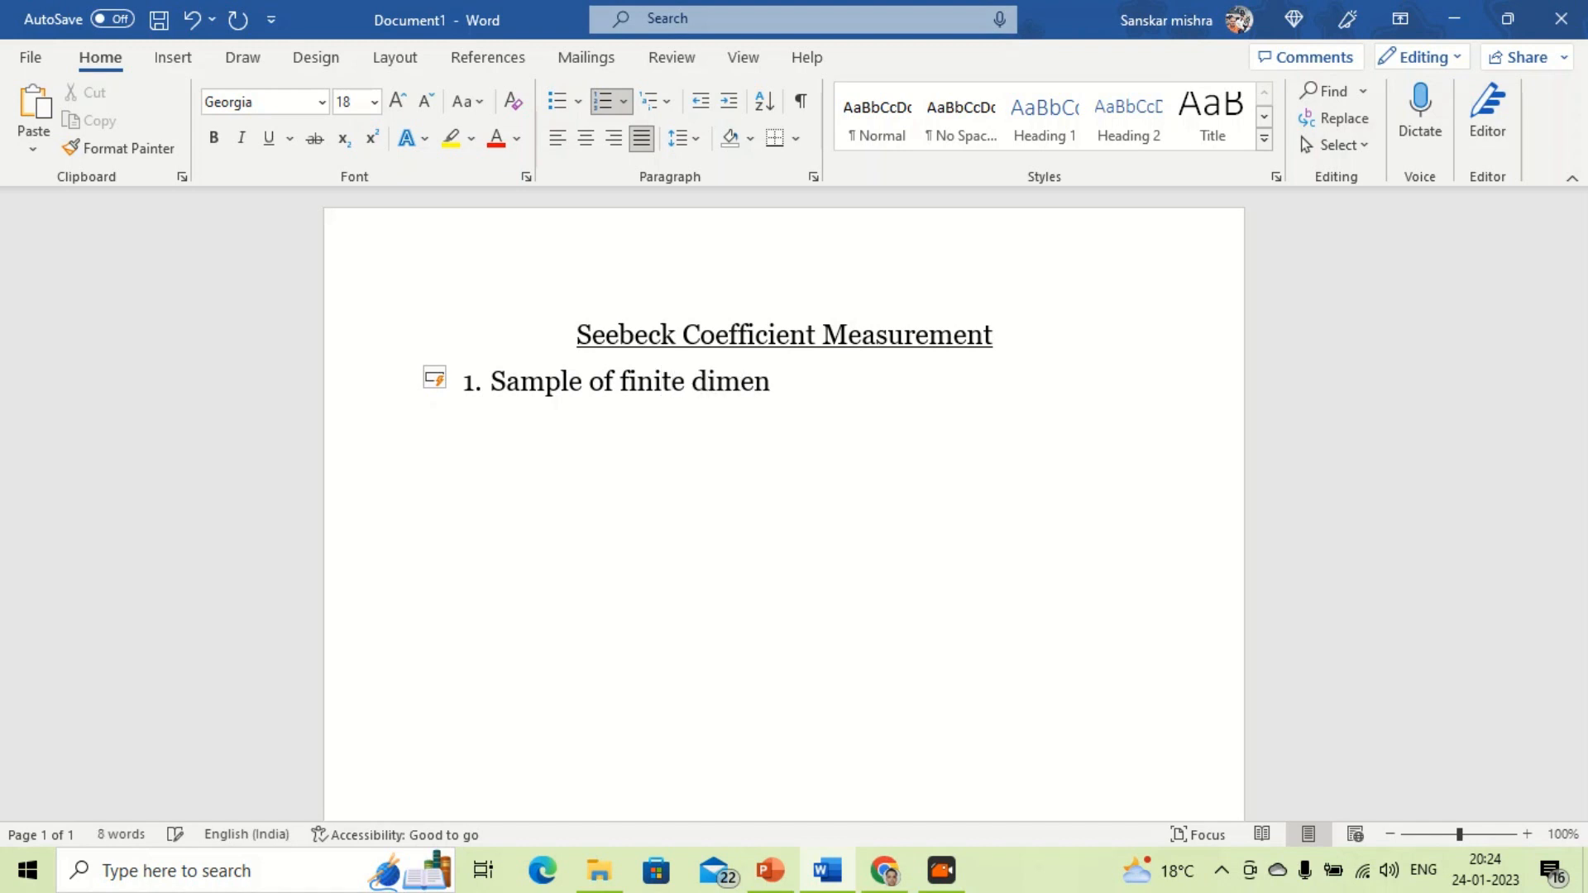
pyautogui.write('sion ( 1')
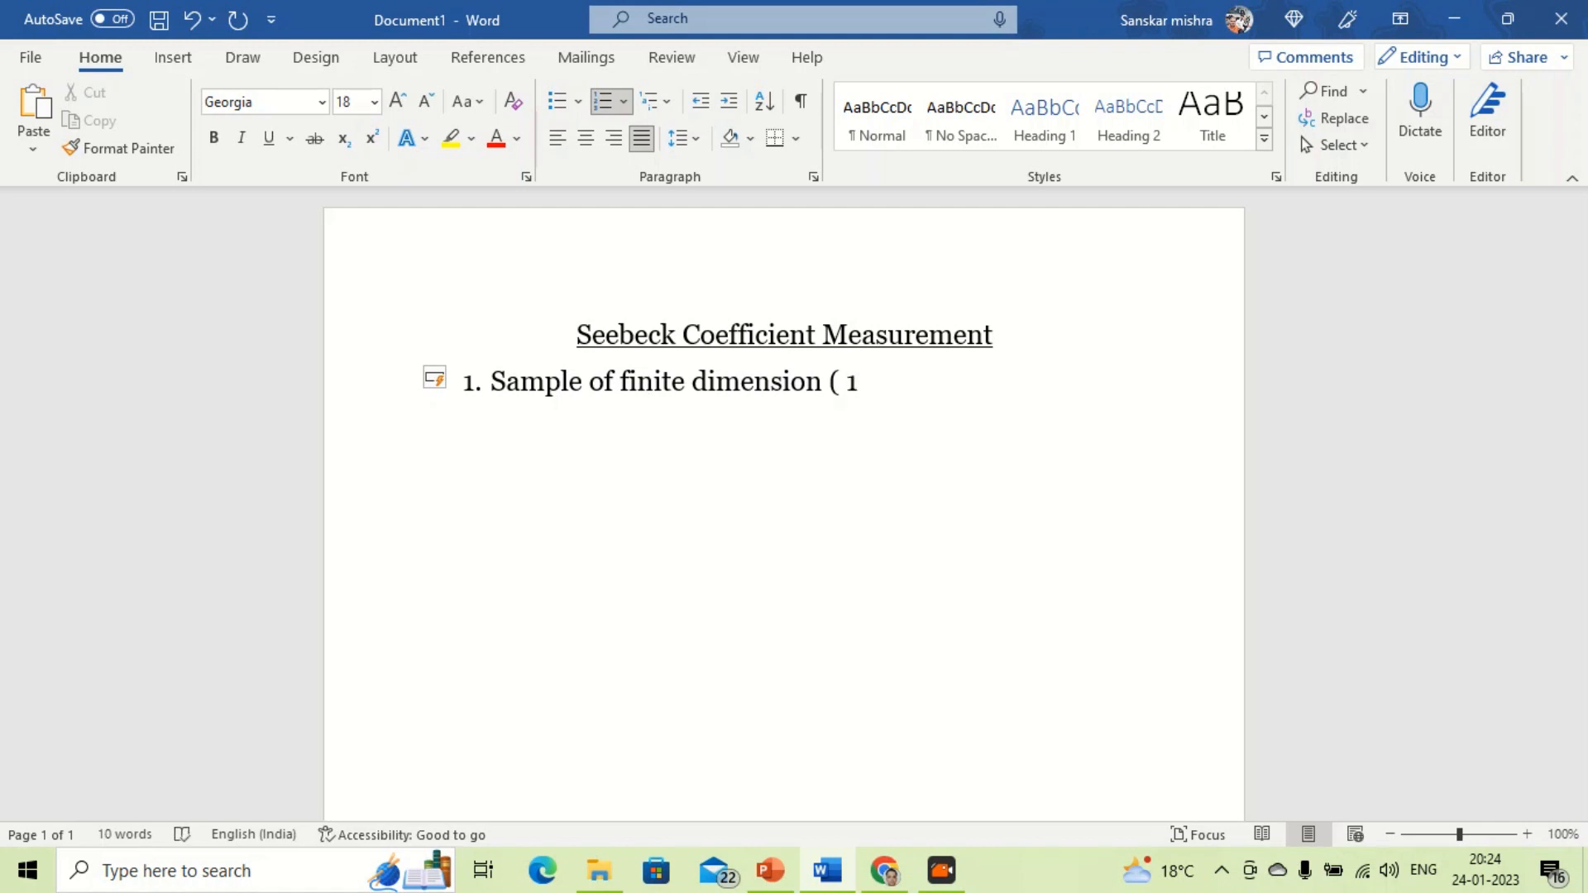
# Step: Complete the first item's dimension as "1*2 mm²" with a superscript 2 and a closing parenthesis in normal text
pyautogui.write('*2 mm')
pyautogui.hotkey('ctrl', 'shift', '=')
pyautogui.write('2')
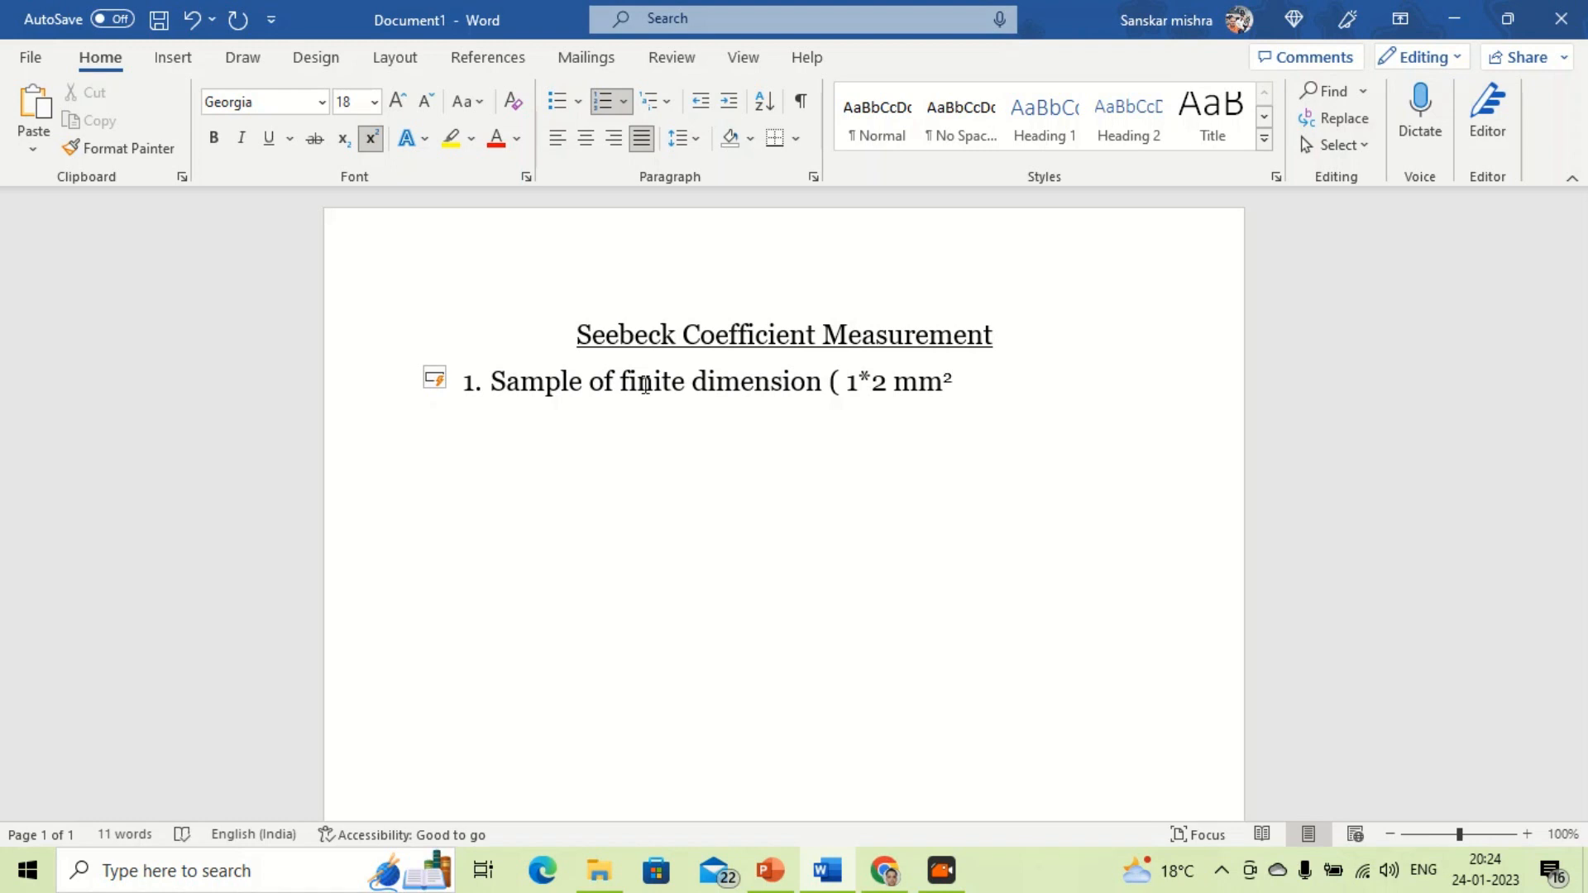
pyautogui.write(')')
pyautogui.press('BackSpace')
pyautogui.hotkey('ctrl', '=')
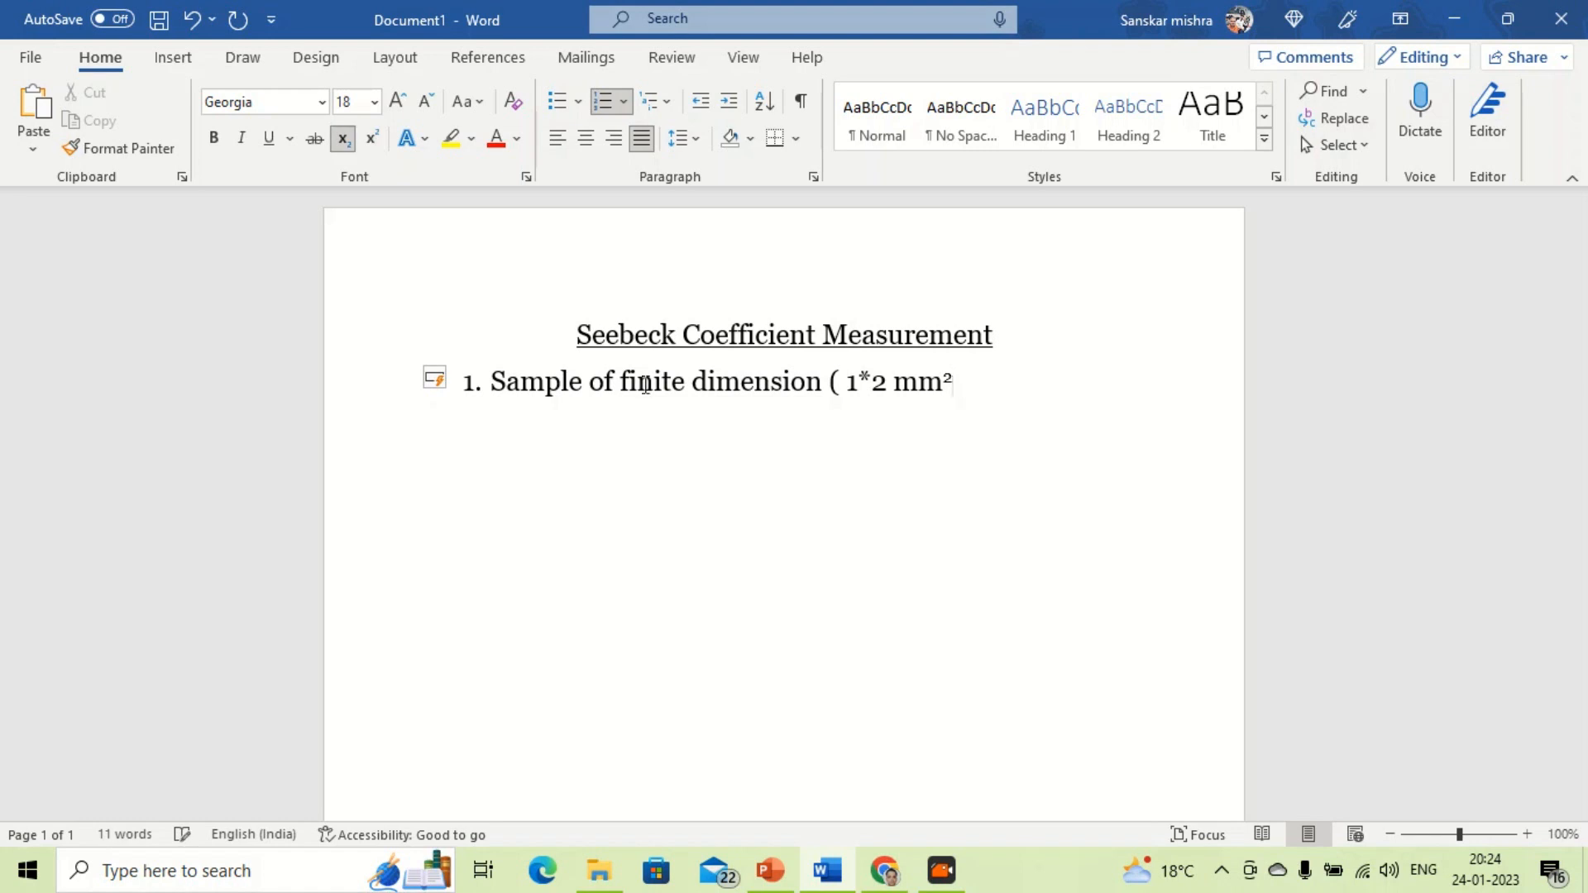
pyautogui.hotkey('ctrl', 'shift', '=')
pyautogui.write(')')
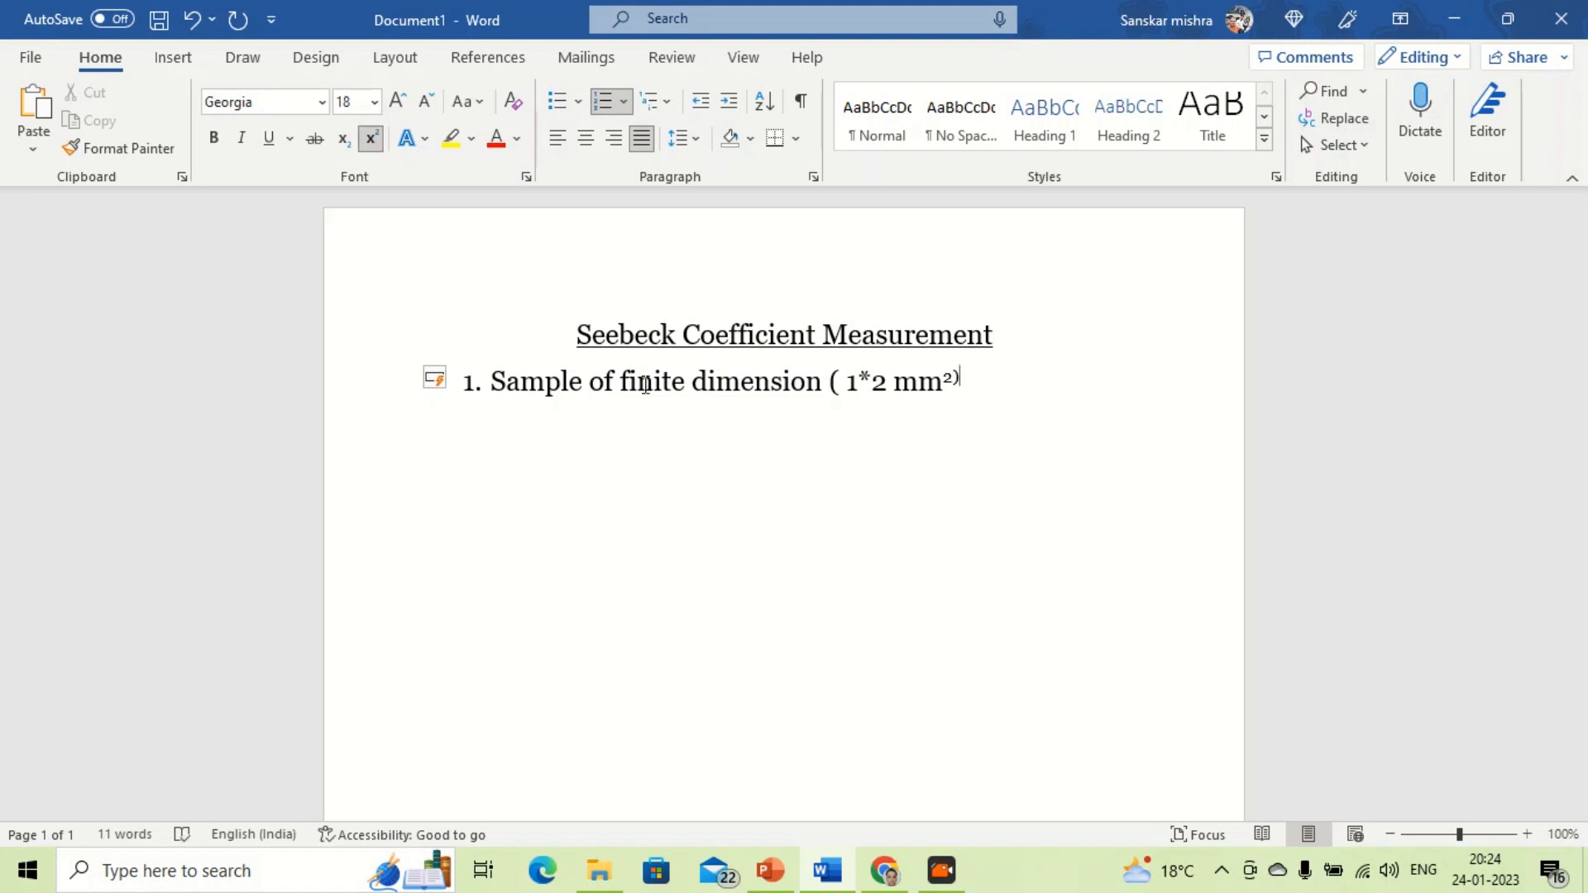
pyautogui.hotkey('ctrl', 'shift', '=')
pyautogui.press('BackSpace')
pyautogui.hotkey('ctrl', 'shift', '=')
pyautogui.write(')')
pyautogui.moveTo(964, 382); pyautogui.dragTo(543, 397)
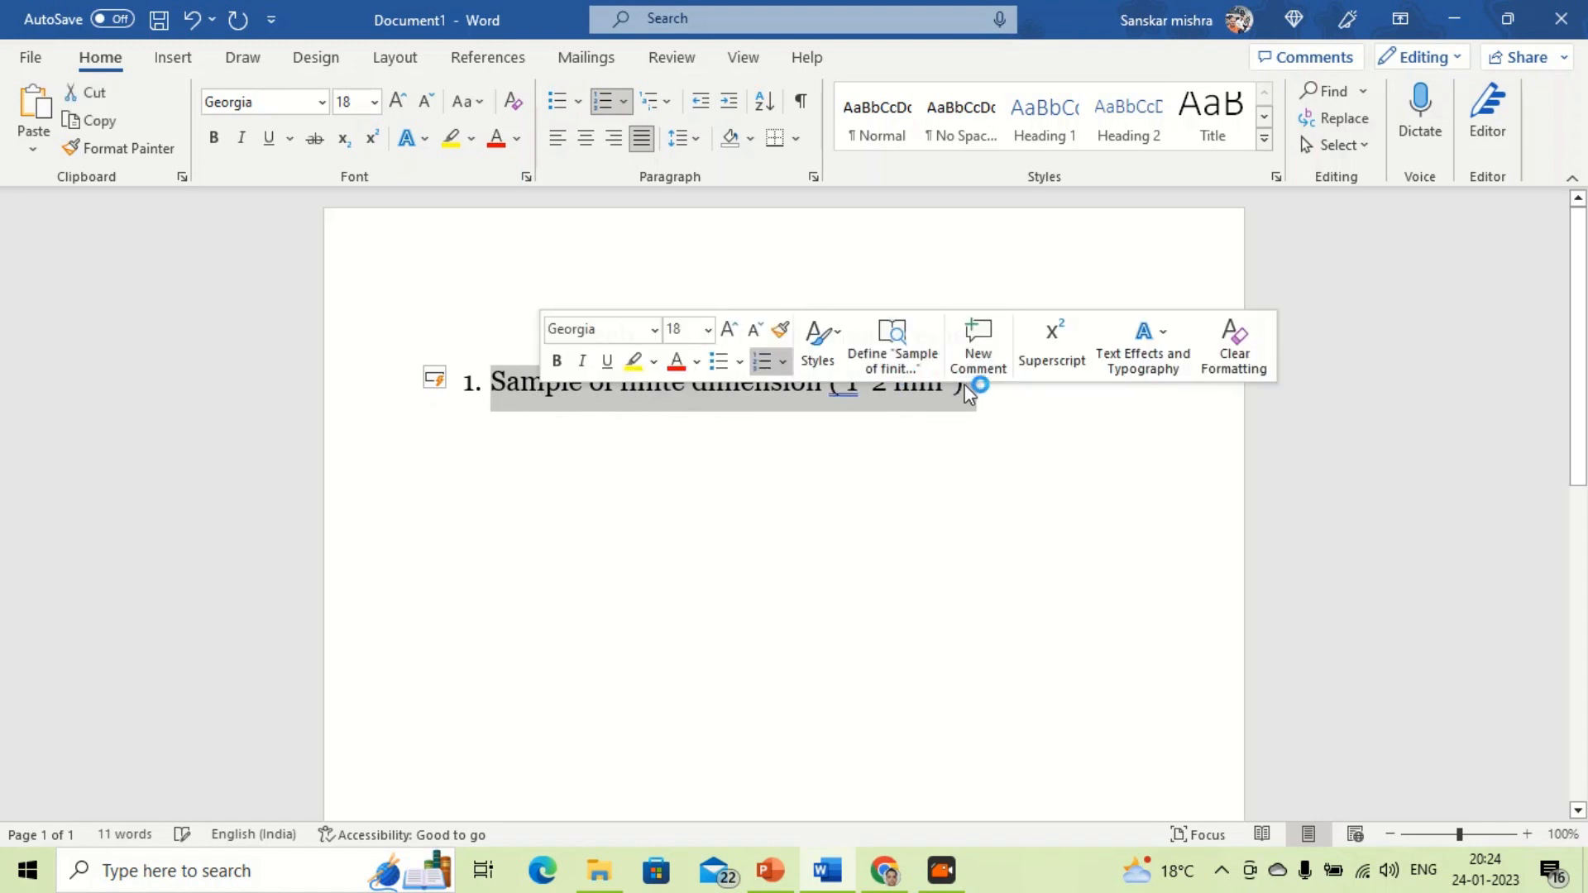
pyautogui.click(974, 382)
# Step: Add "DMM" and "Temperature controller" as the second and third items of the numbered list
pyautogui.press('Return')
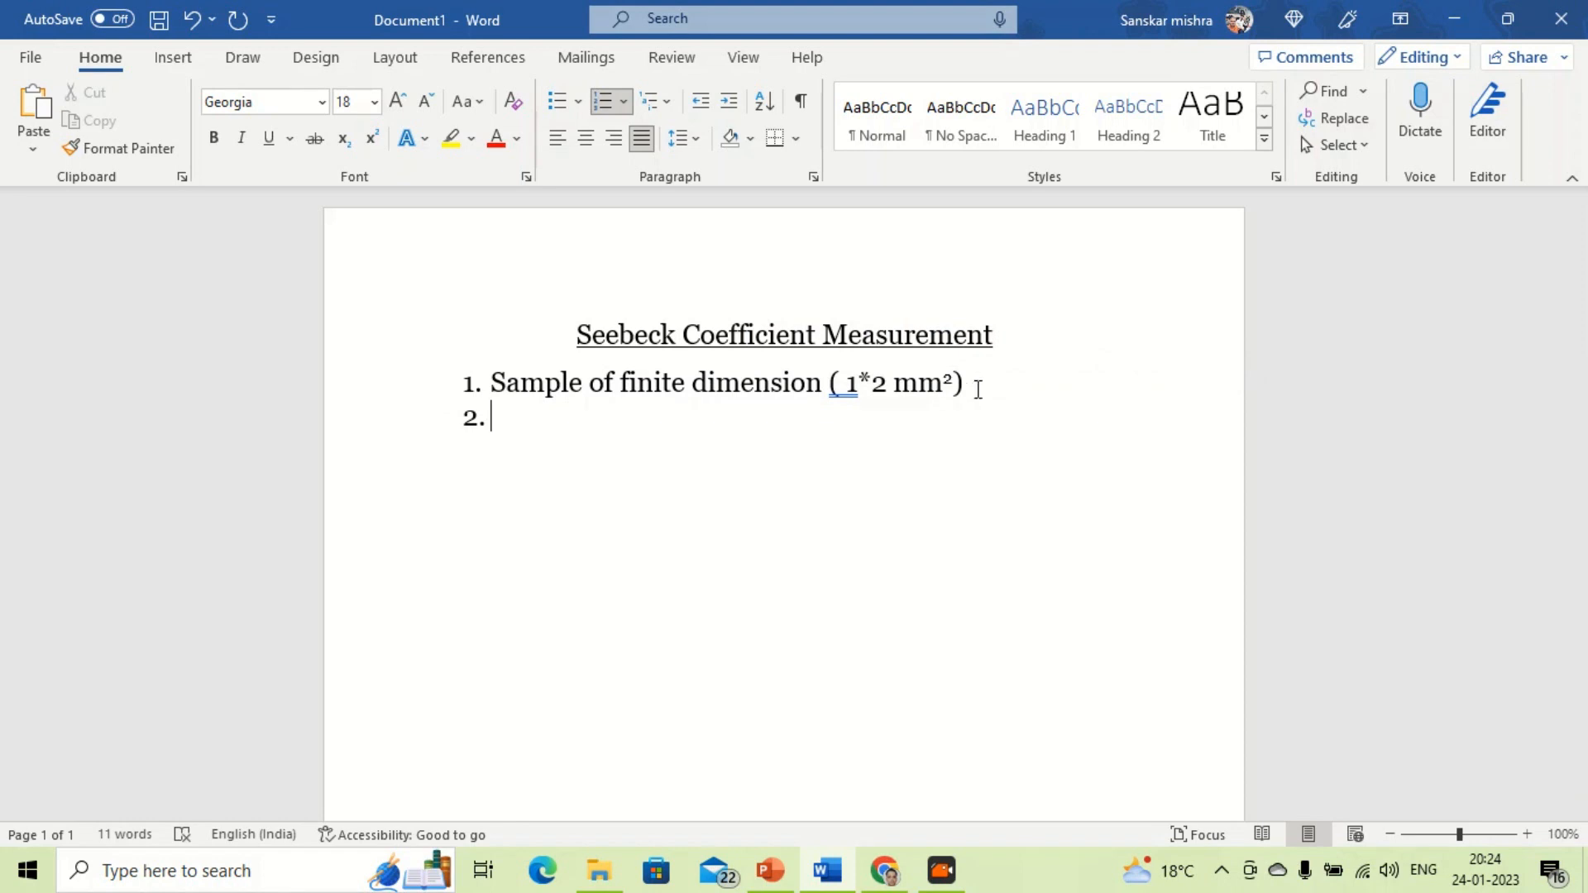
pyautogui.write('DMMM')
pyautogui.press('BackSpace')
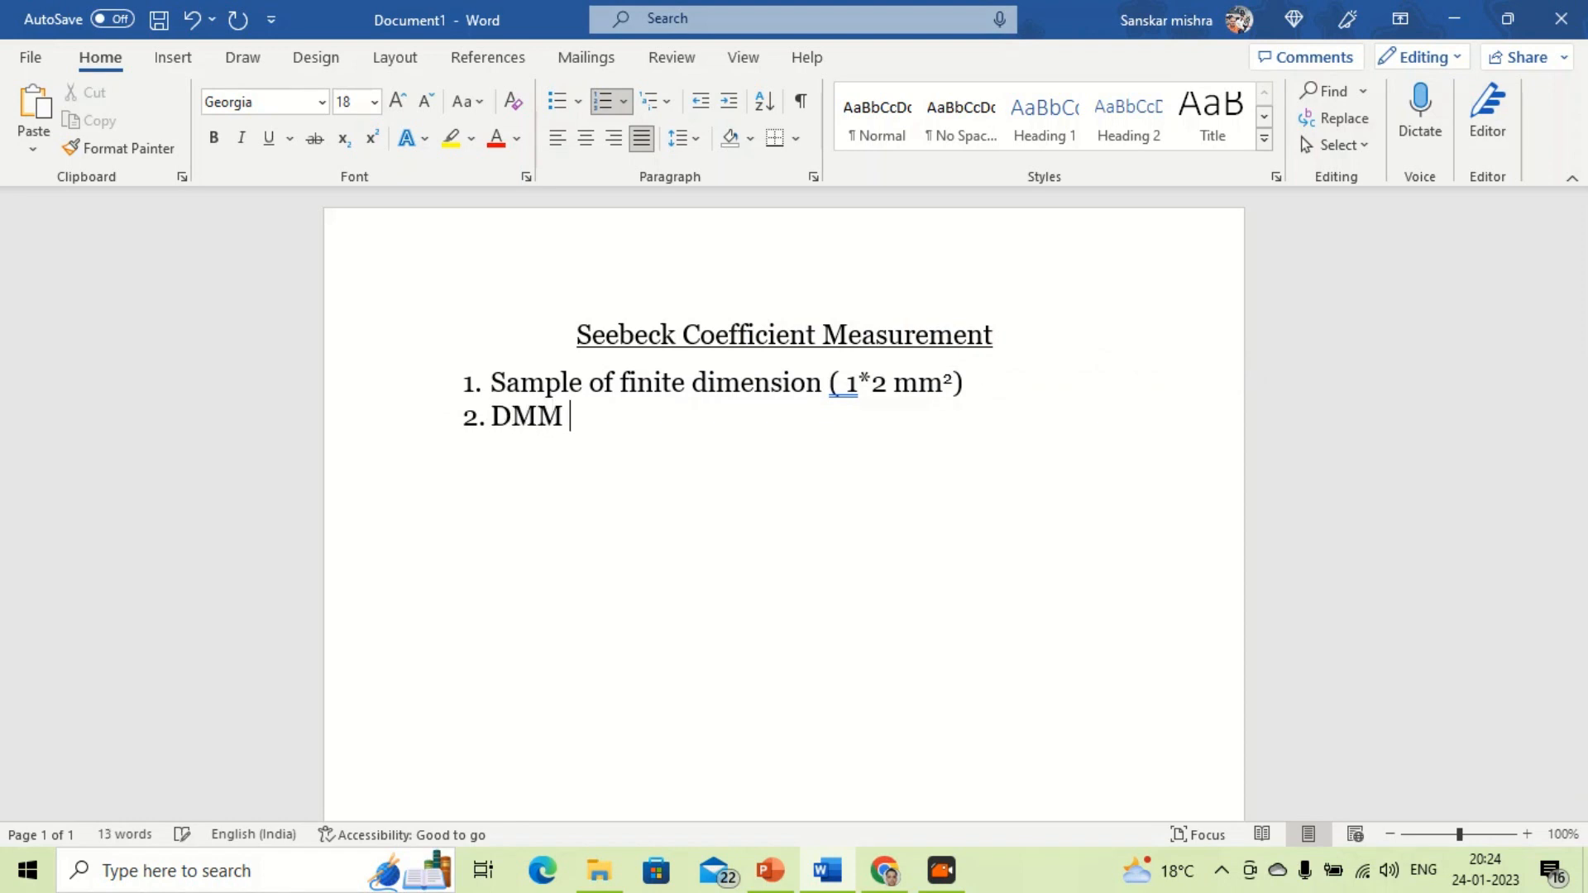
pyautogui.press('Return')
pyautogui.write('Temperatu')
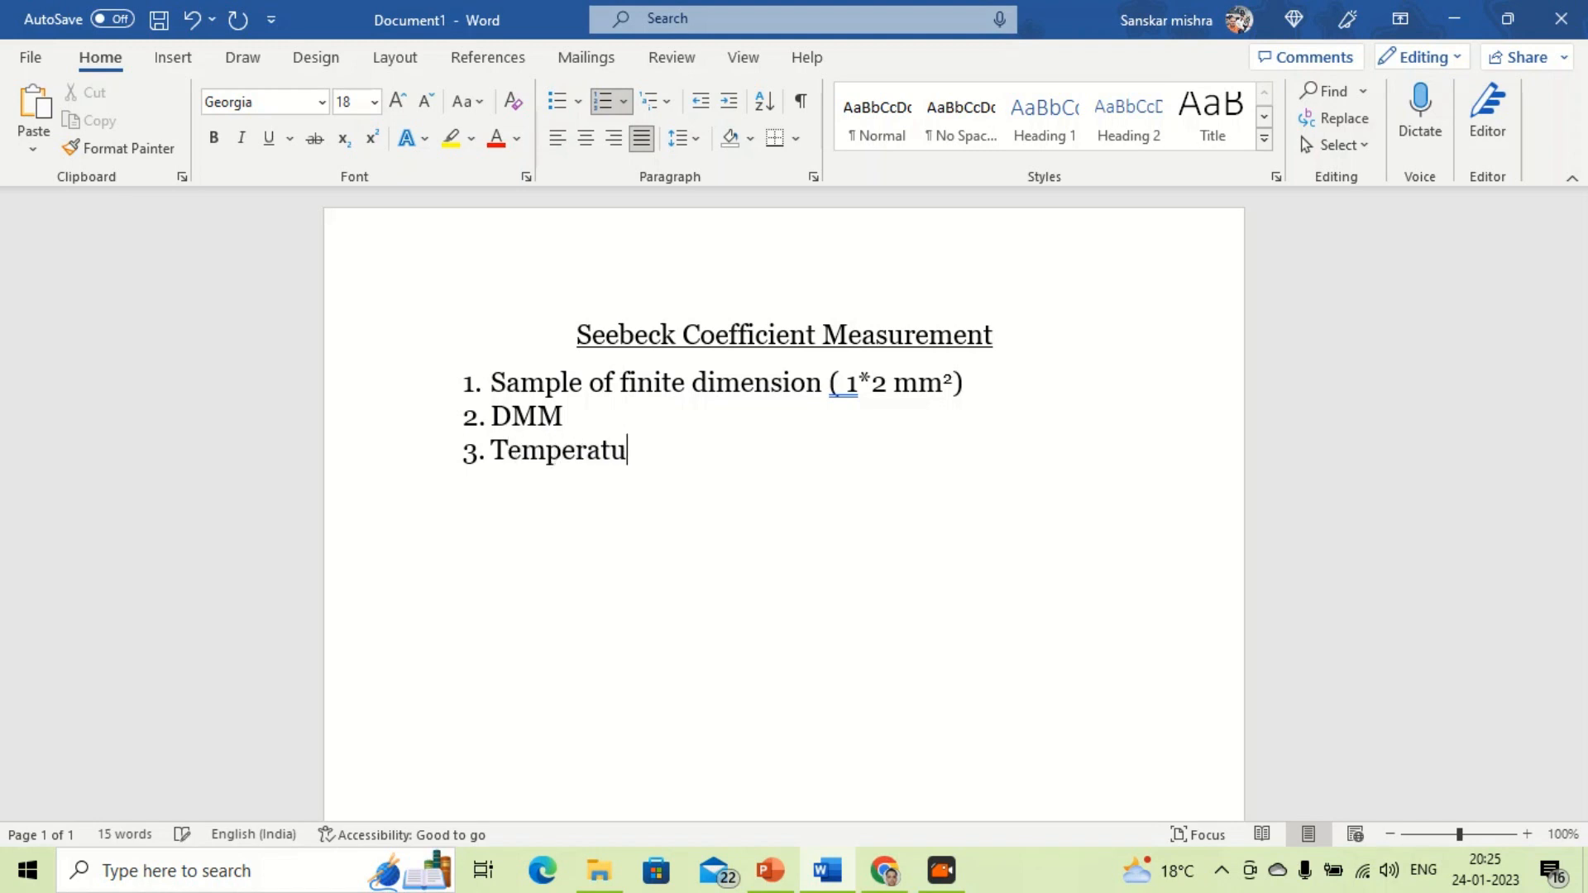
pyautogui.press('BackSpace')
pyautogui.write('u')
pyautogui.write('re controller')
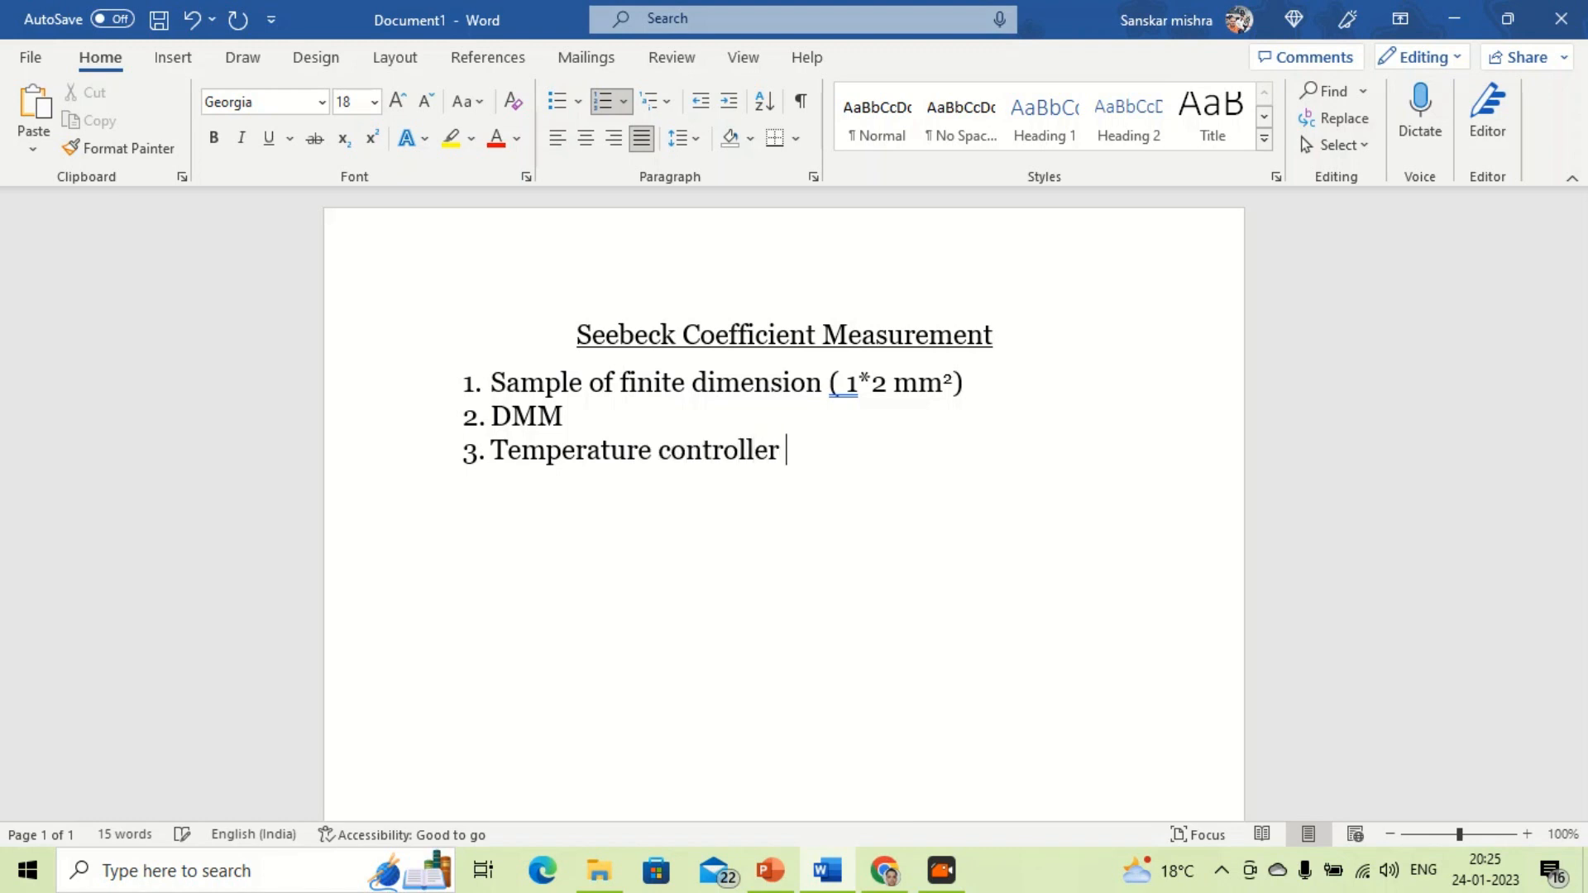
pyautogui.press('BackSpace')
# Step: Add "Thin film heater (for creating delta T)" as the fourth list item
pyautogui.press('Return')
pyautogui.write('Thin fil')
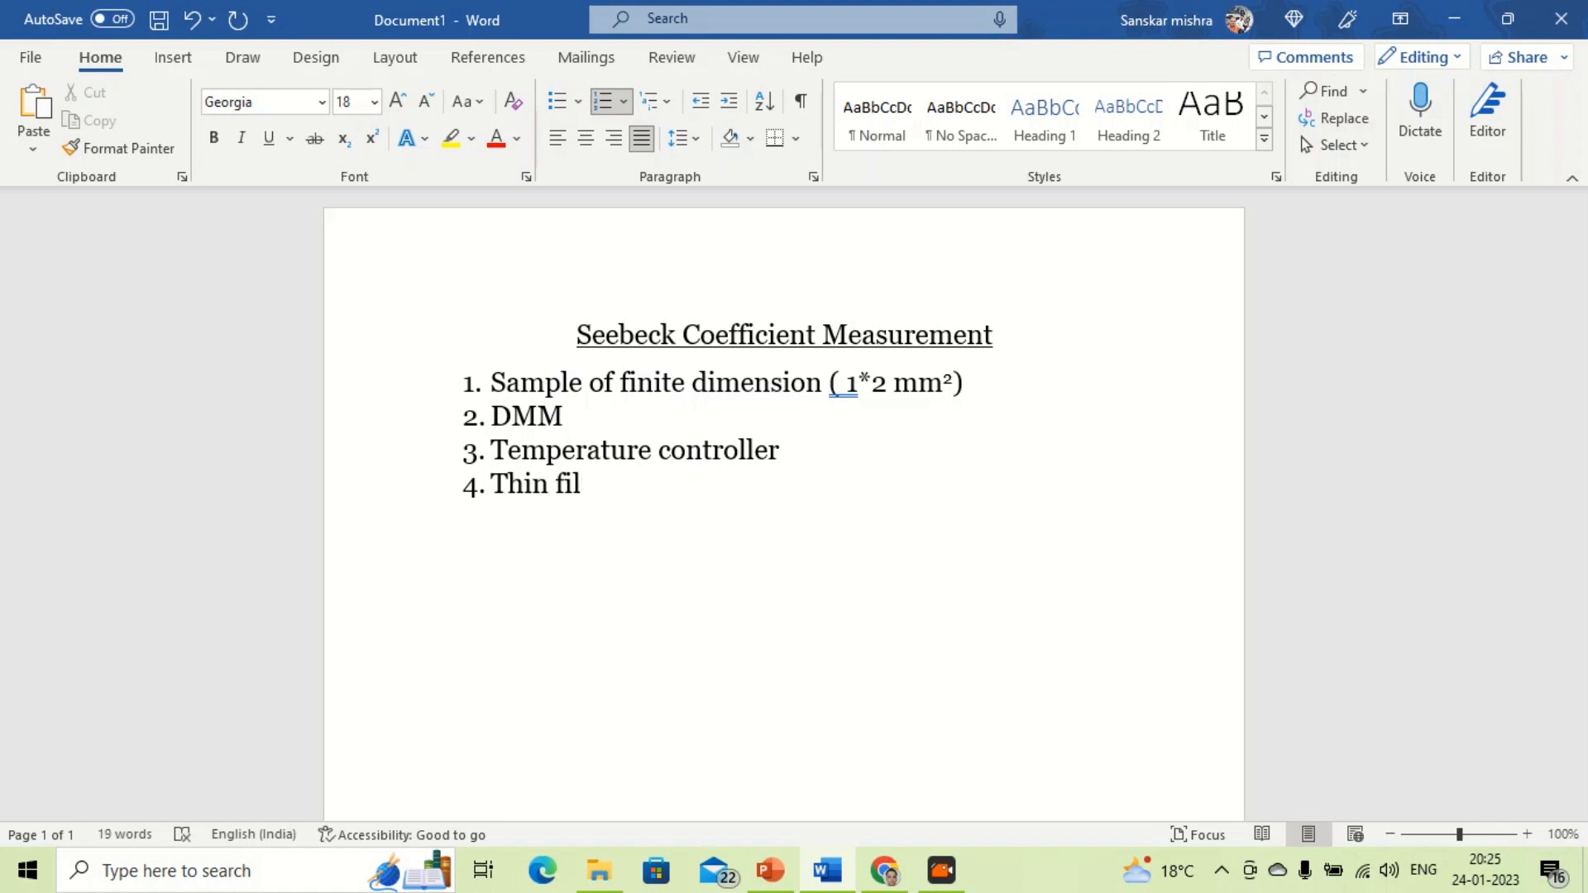
pyautogui.write('m heater')
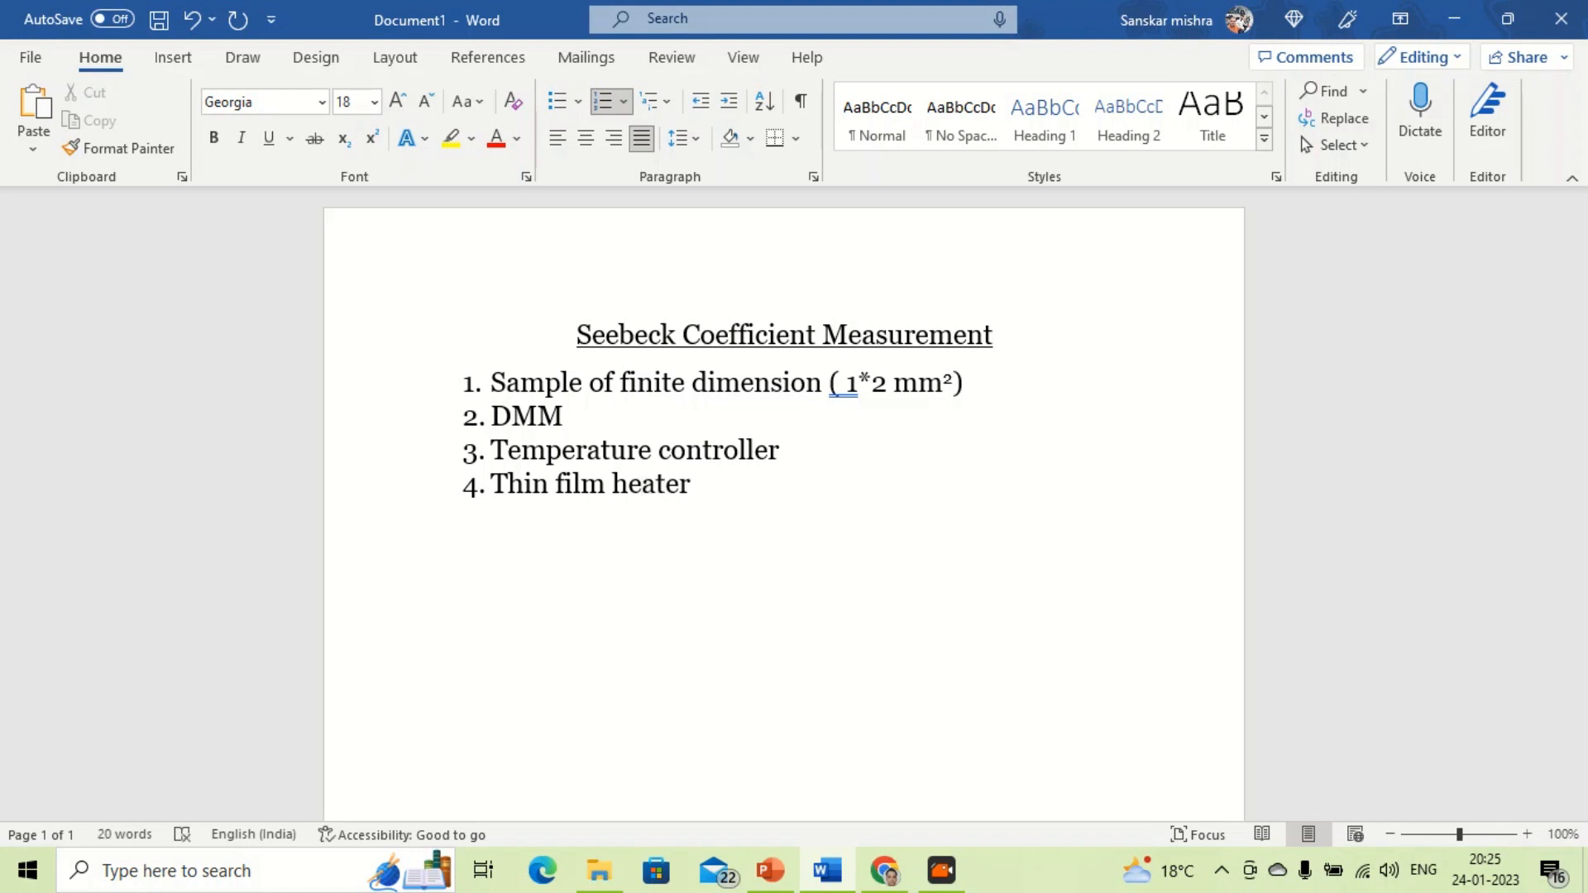
pyautogui.write(' (for creating ')
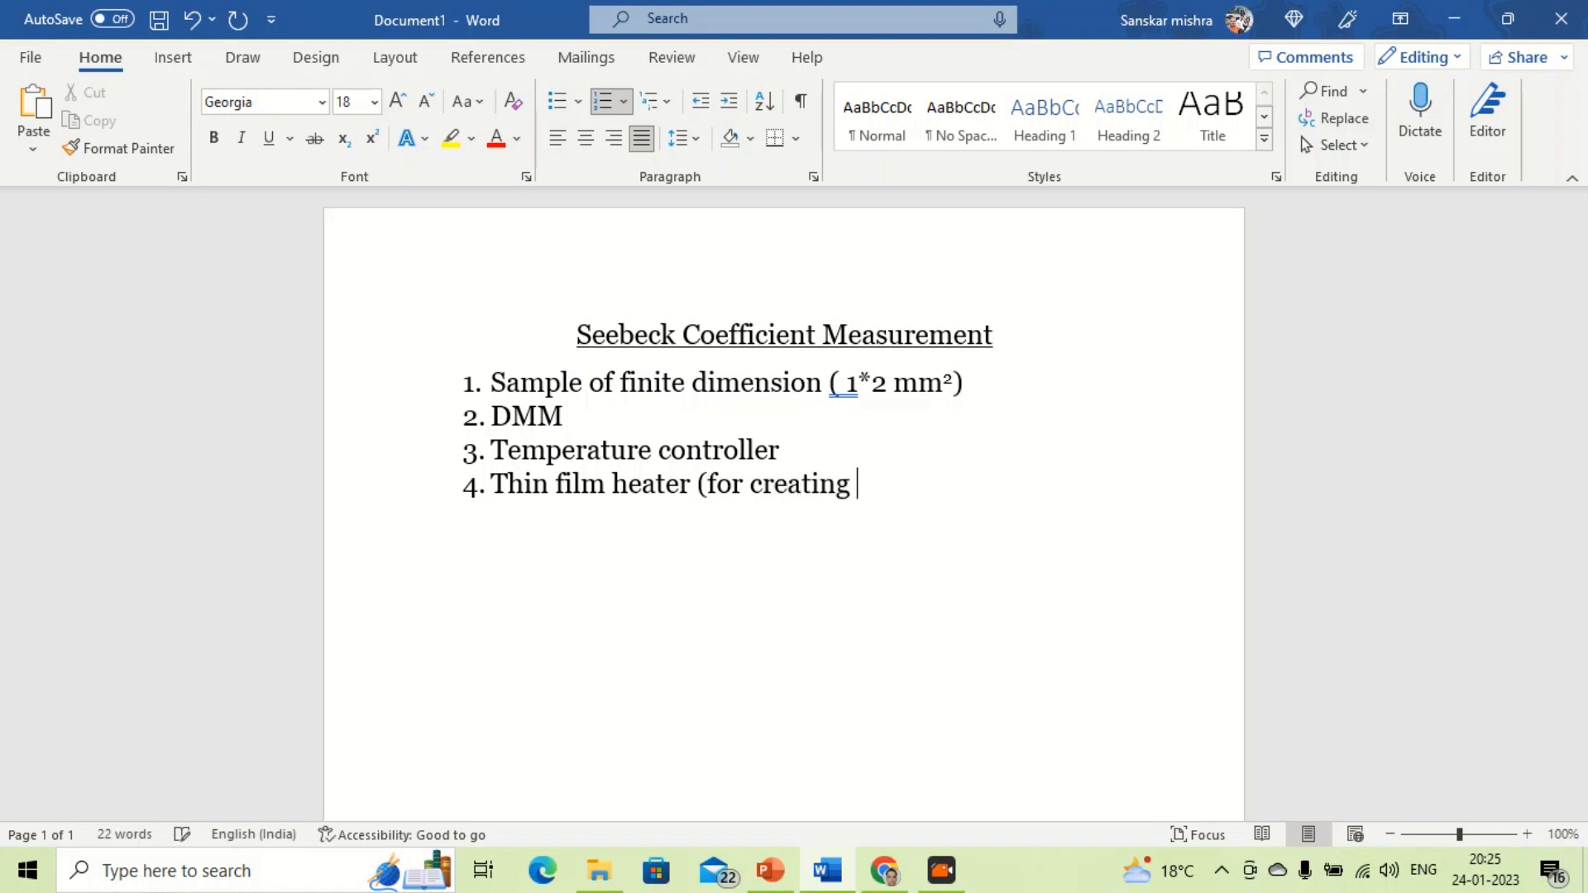
pyautogui.write('delta t')
pyautogui.press('BackSpace')
pyautogui.write('T)')
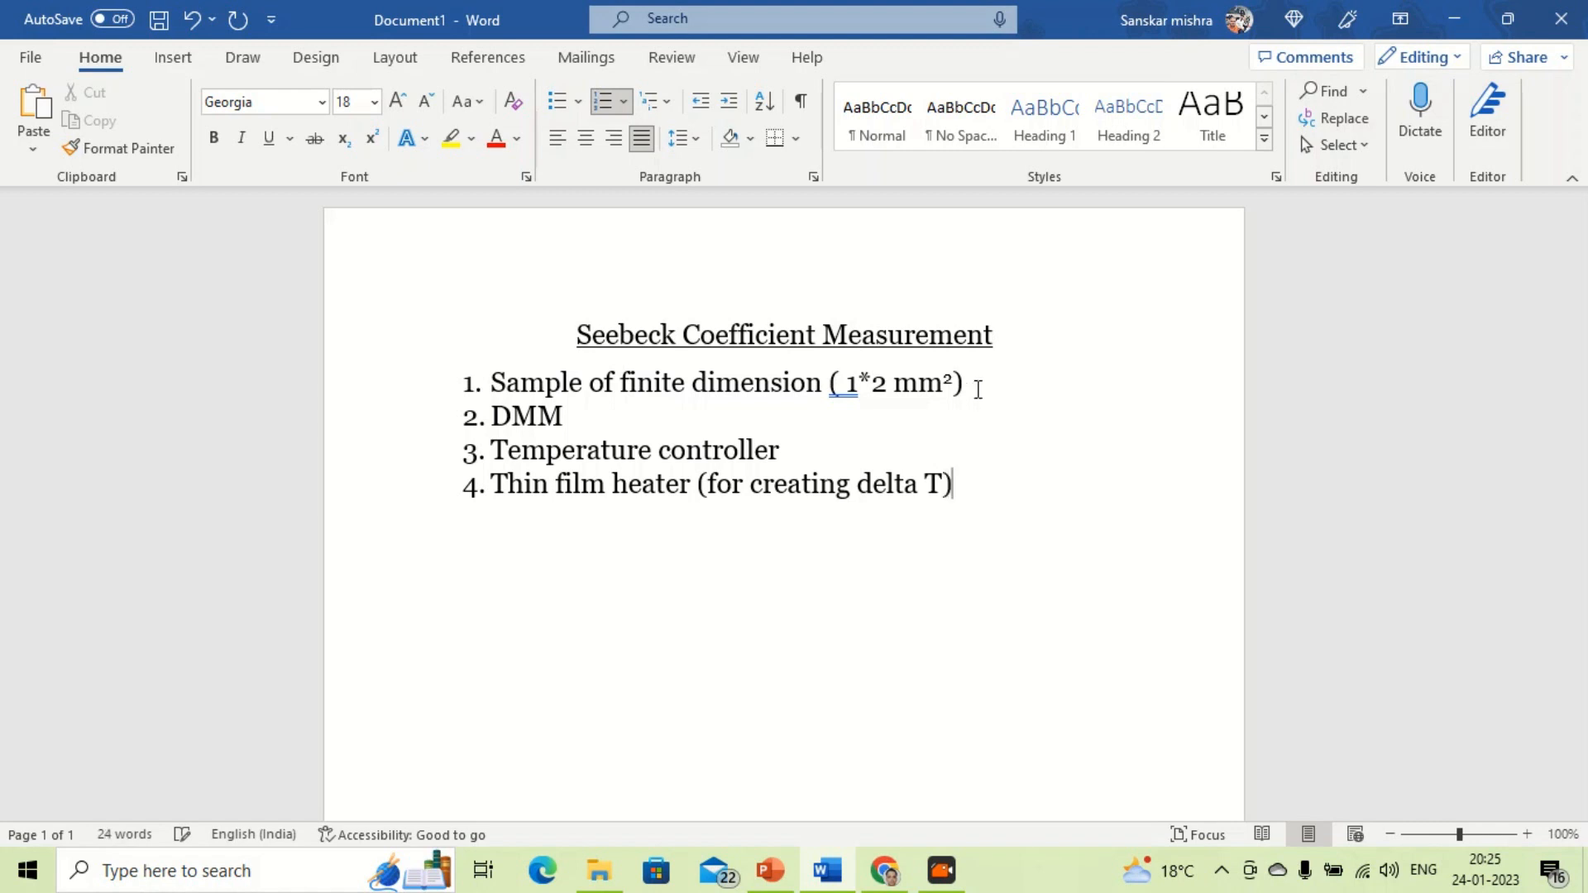
# Step: Add "Differential thermocouple (to measure delta T)" as the fifth item of the numbered list
pyautogui.press('Return')
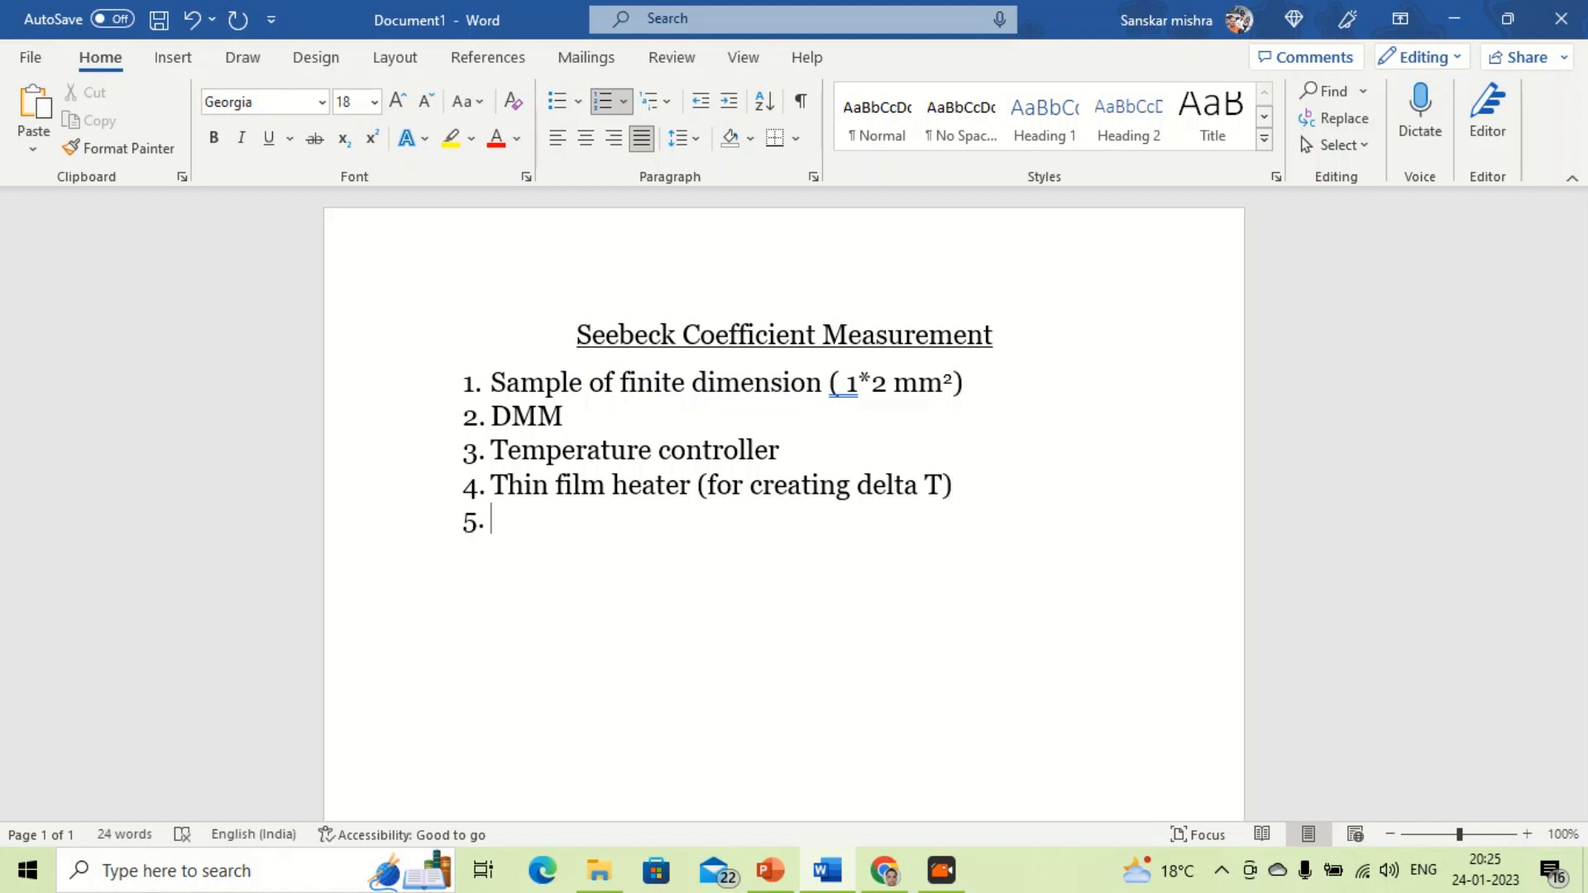
pyautogui.write('Differential')
pyautogui.write('t')
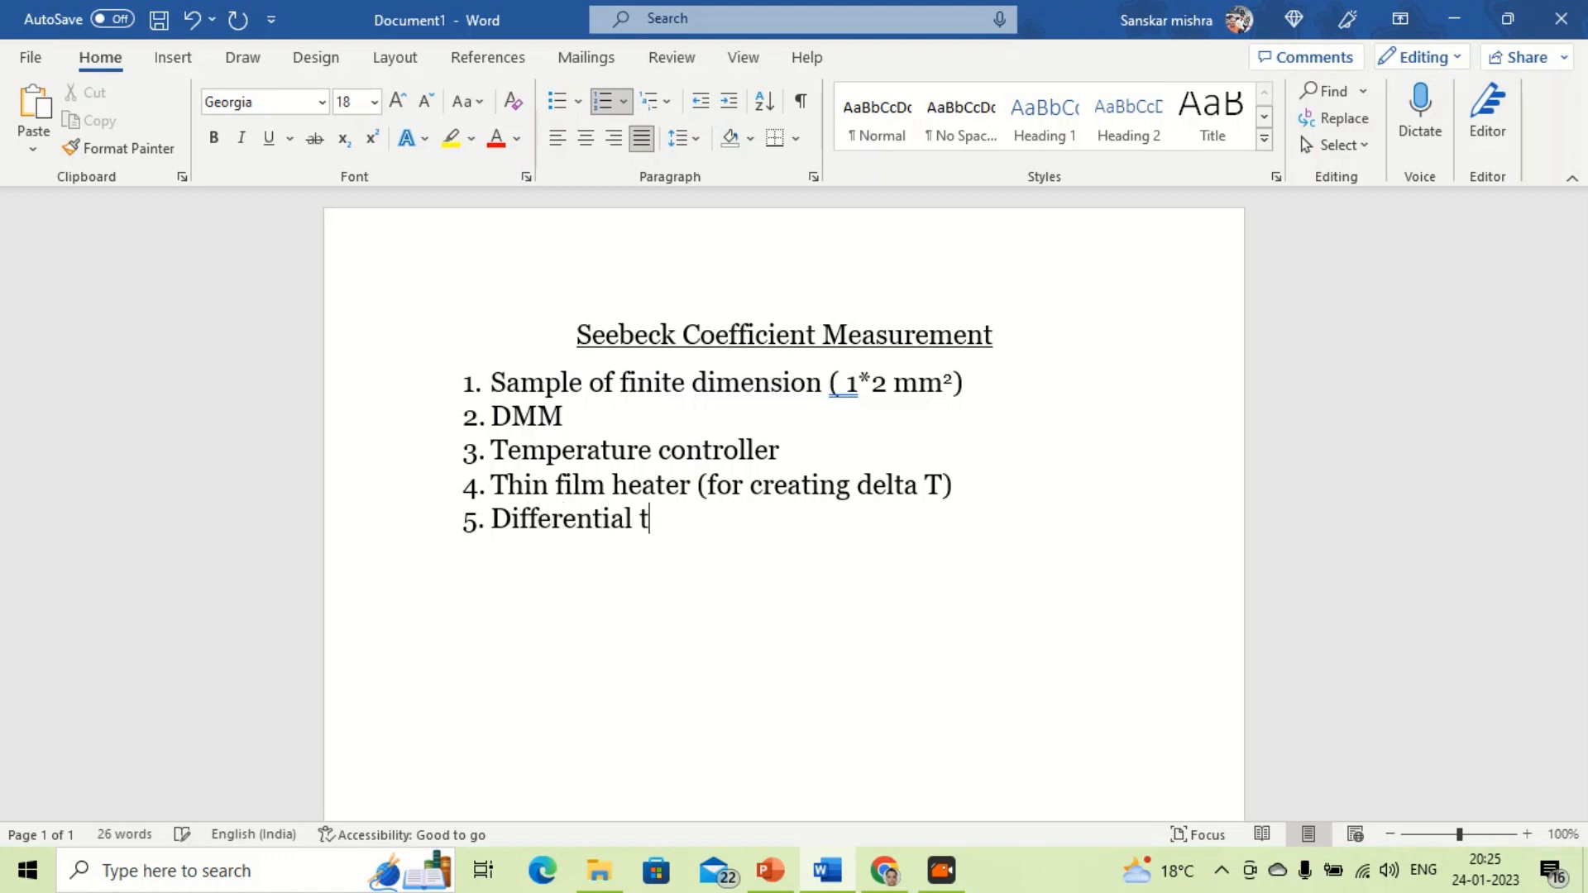
pyautogui.write('hermocouple')
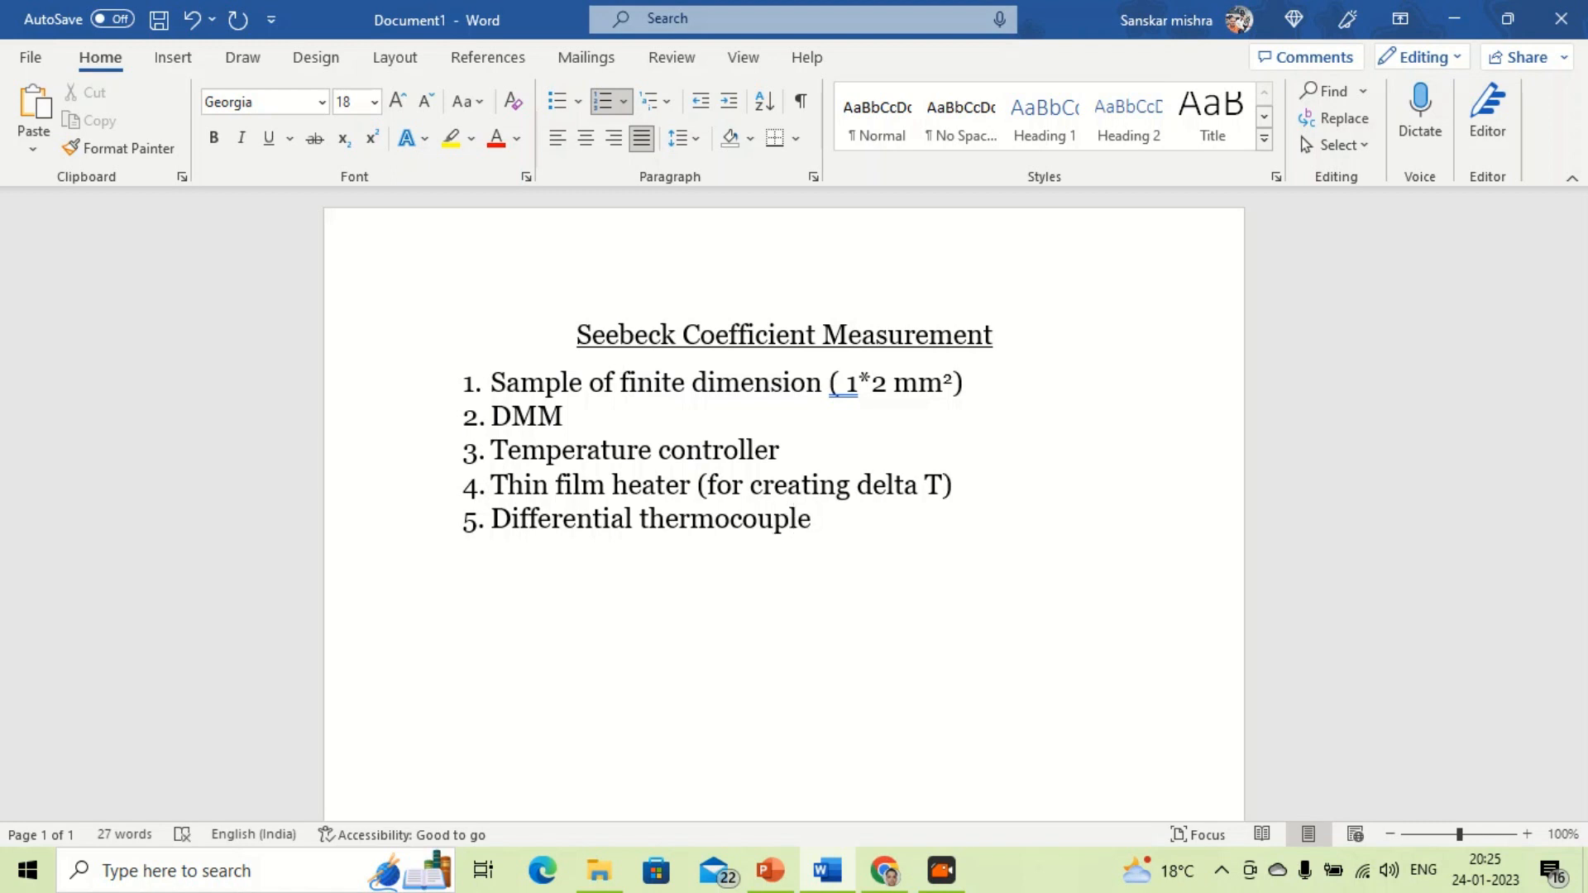
pyautogui.write(' (to measure delt a')
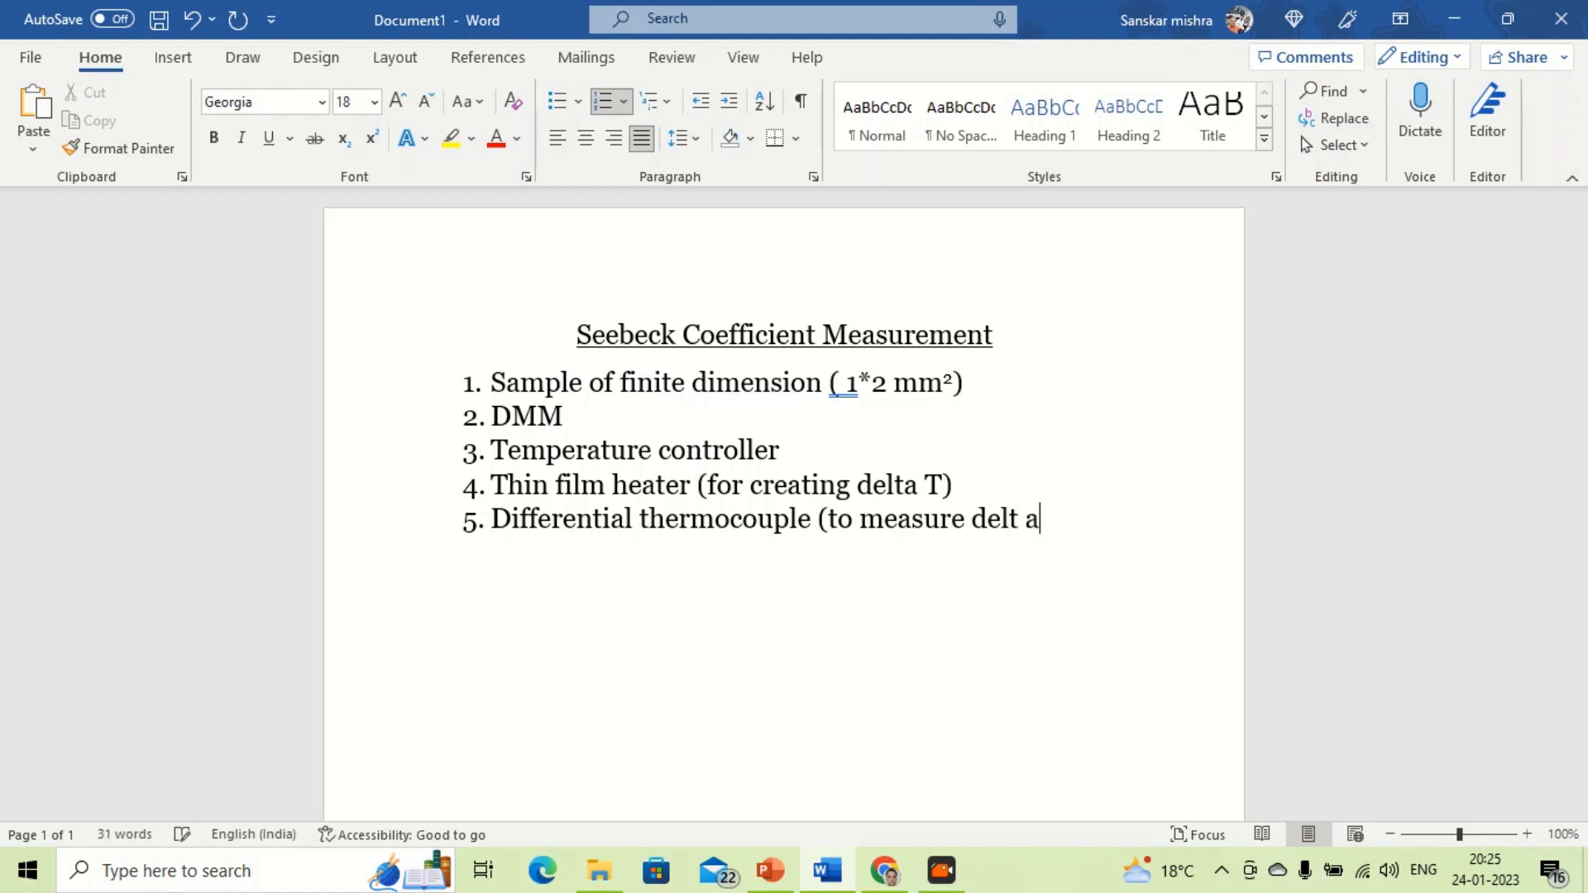
pyautogui.press('BackSpace')
pyautogui.press('Right')
pyautogui.write('T)')
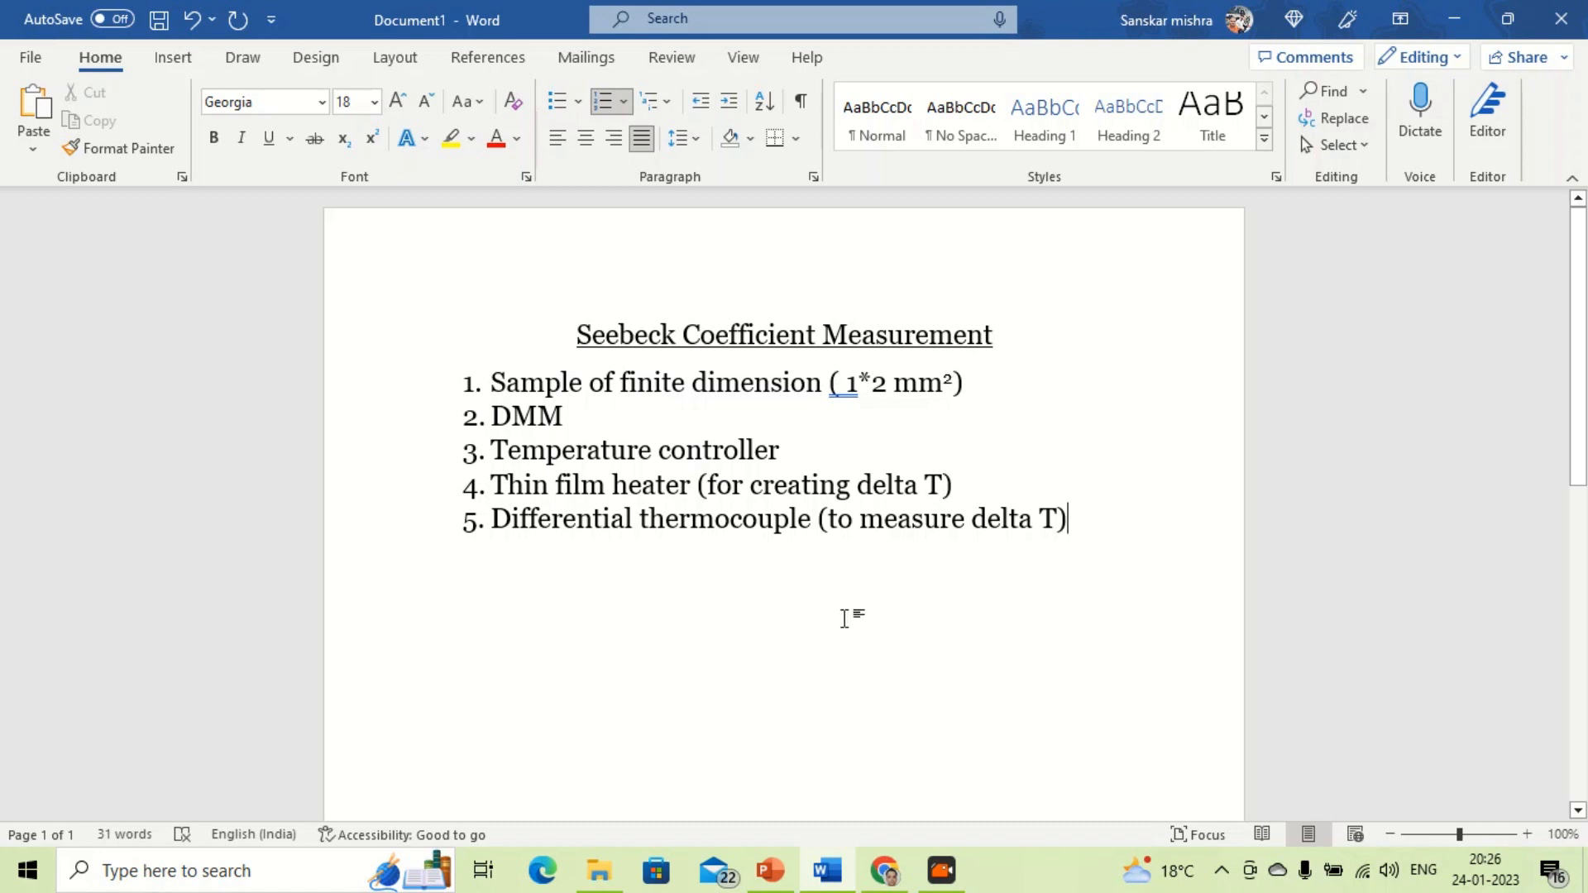
# Step: Switch to PowerPoint and draw a horizontal rectangle about 8 cm wide and 1.2 cm high in the slide's upper middle, without an outline
pyautogui.click(769, 870)
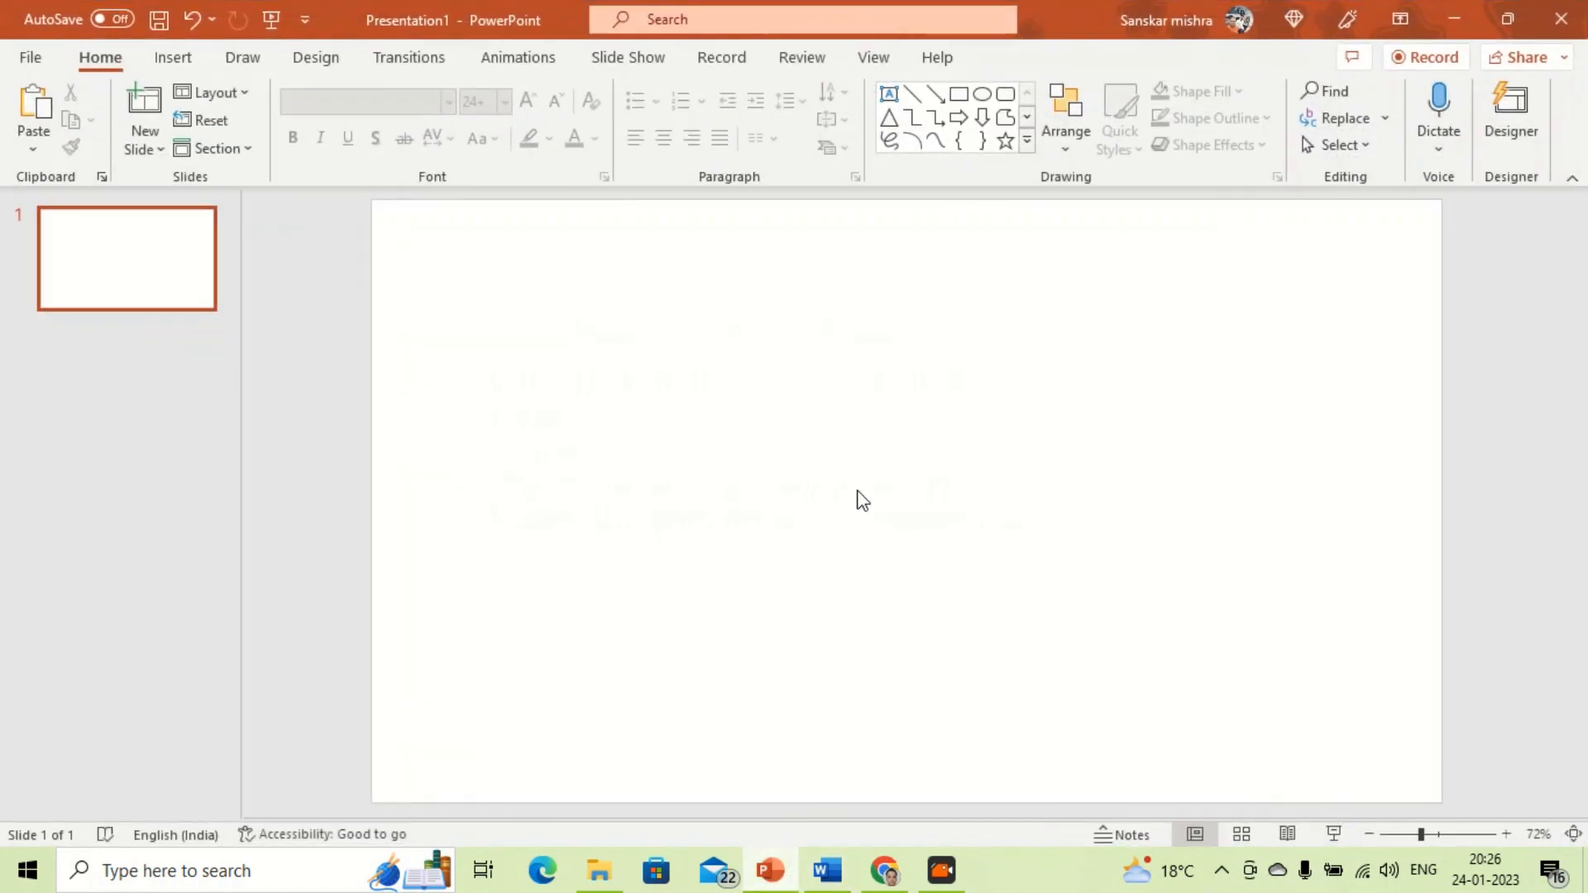
pyautogui.click(958, 94)
pyautogui.moveTo(741, 347); pyautogui.dragTo(995, 384)
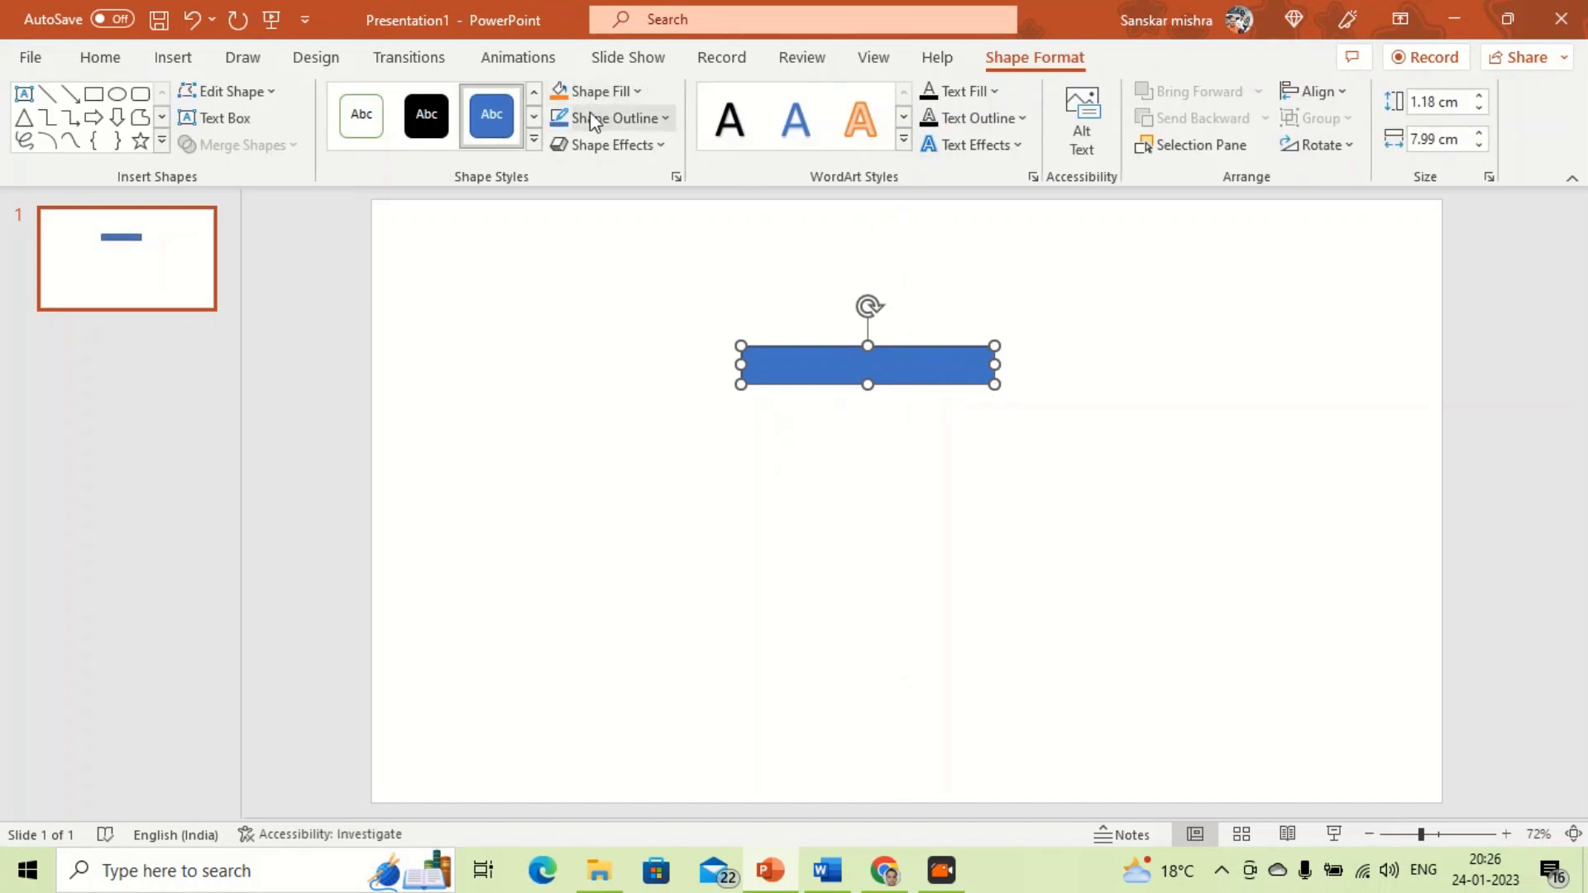
pyautogui.click(598, 117)
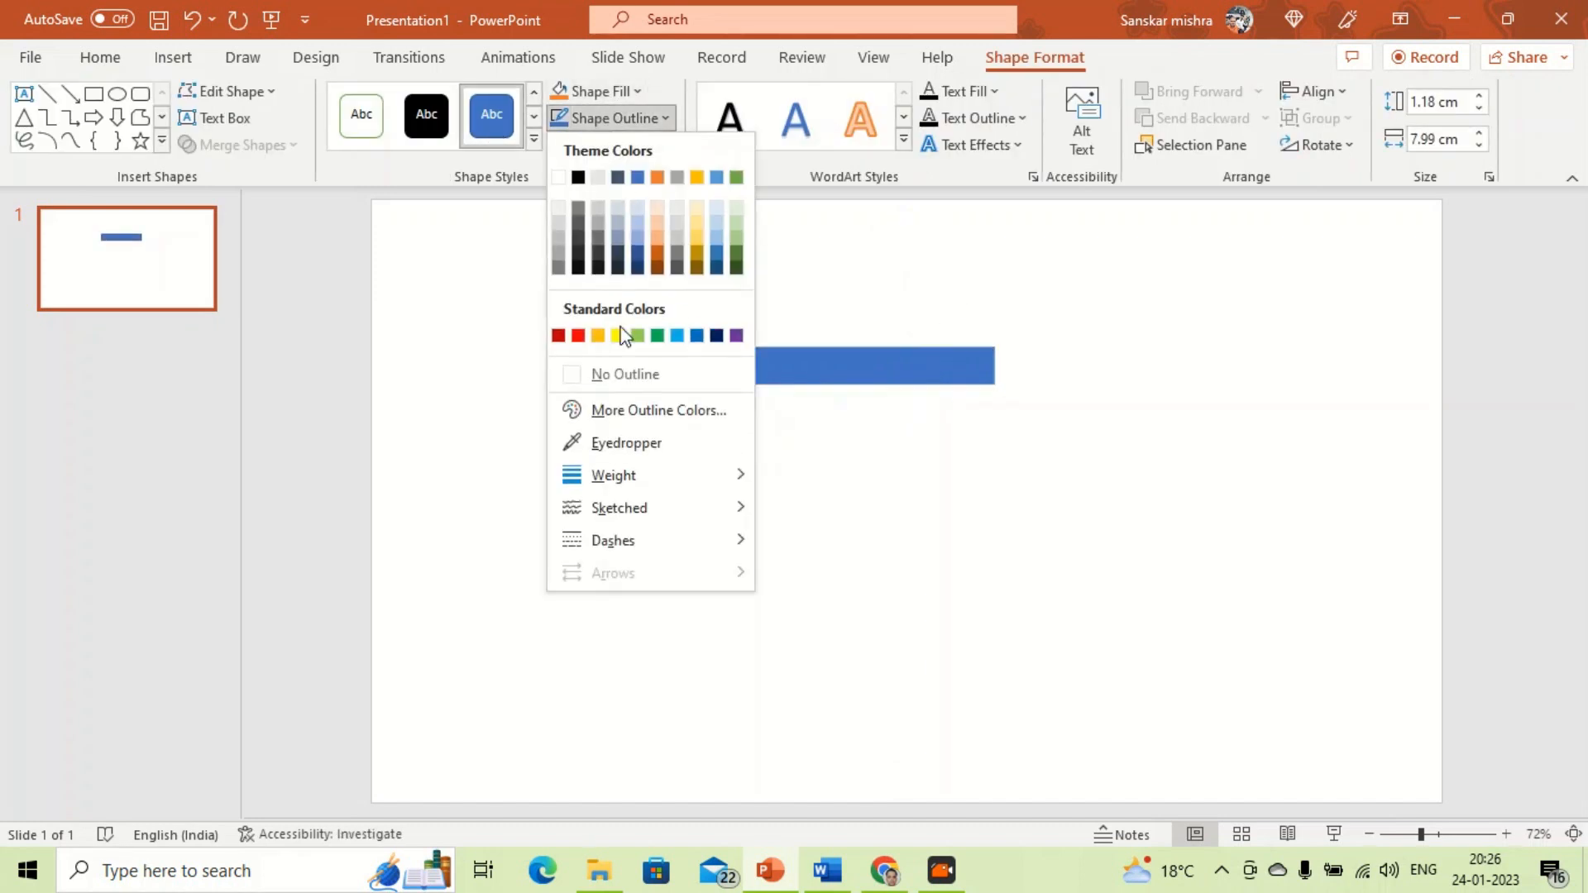
pyautogui.click(605, 374)
pyautogui.click(865, 490)
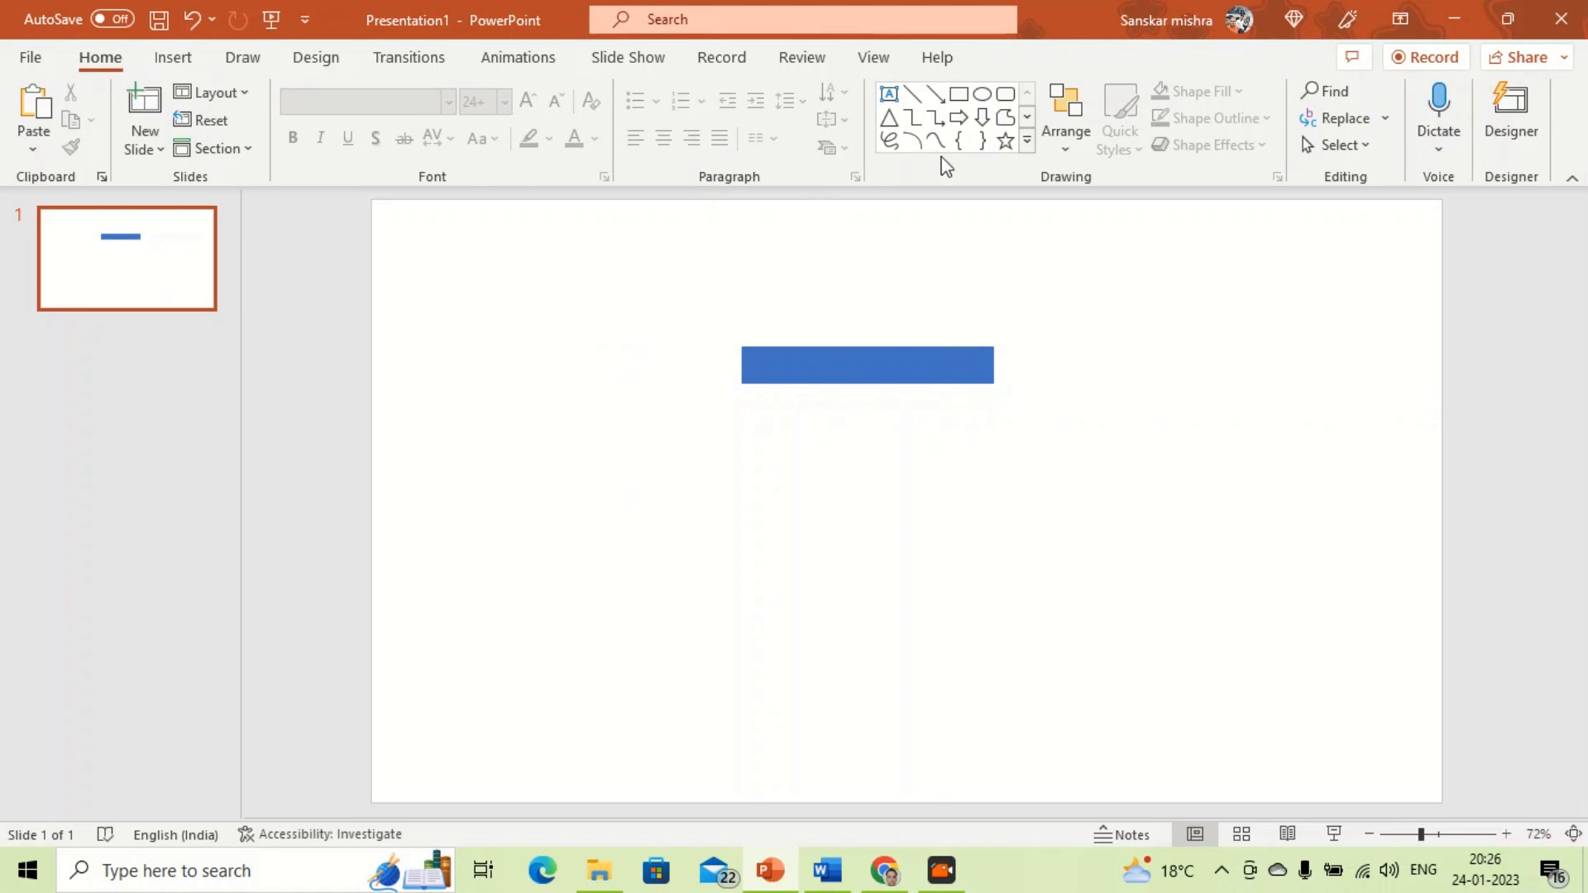
# Step: Start drawing a second rectangle on the slide
pyautogui.click(960, 94)
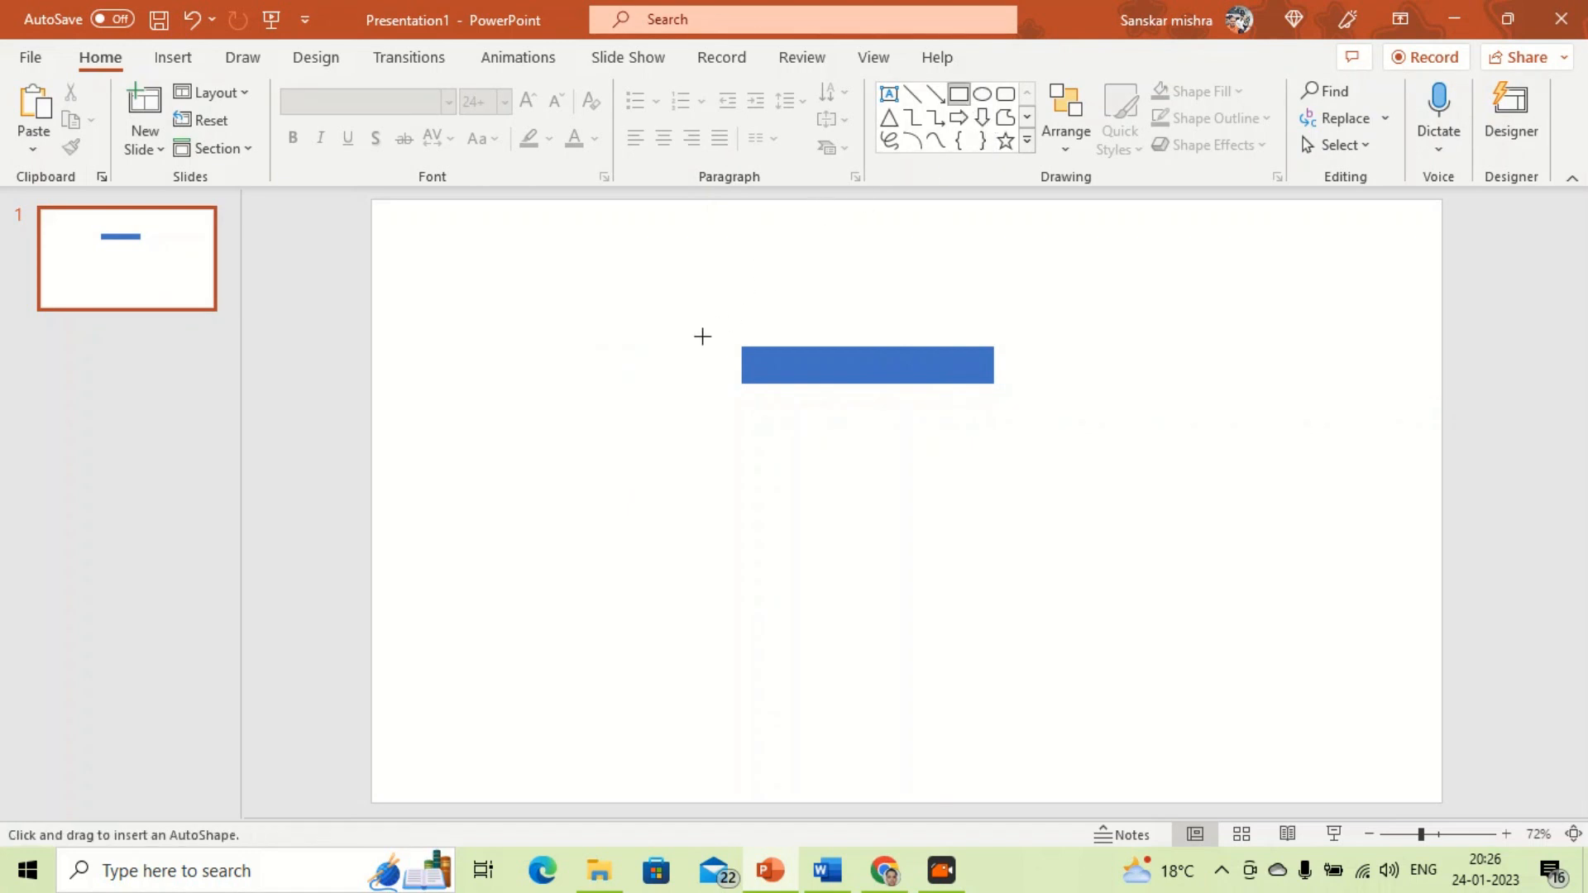